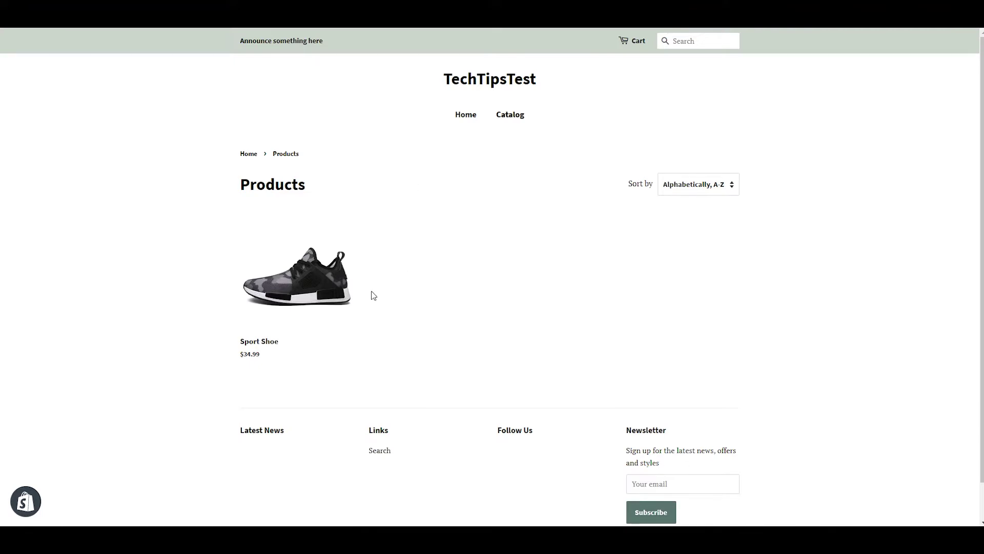
Open the Sport Shoe product page and choose gray colour and size 40.
click(313, 290)
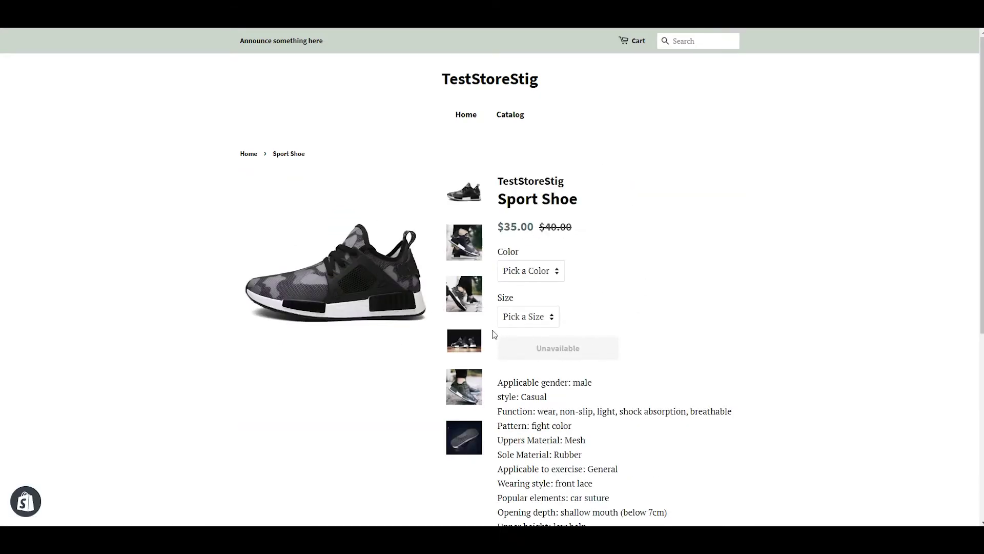
click(560, 270)
click(565, 303)
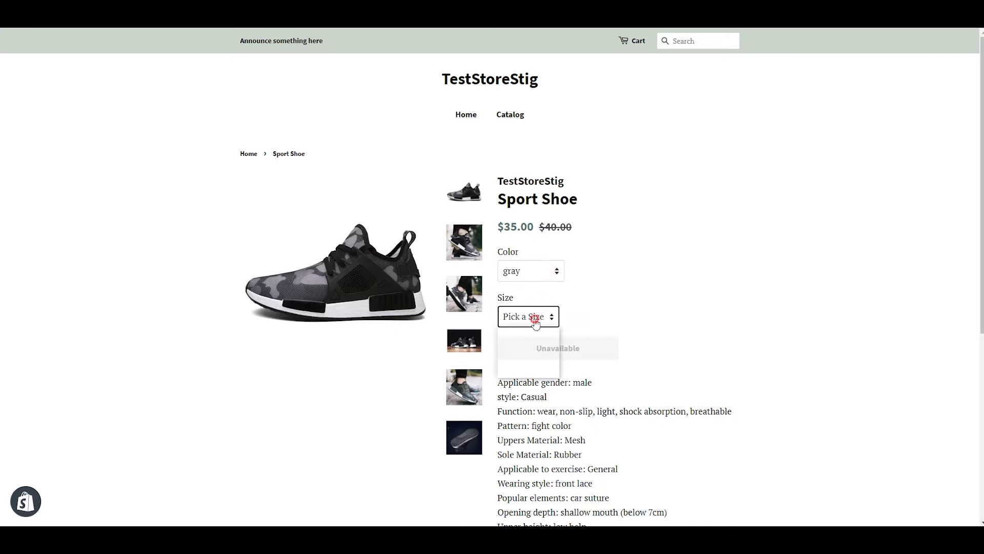
click(536, 315)
click(534, 348)
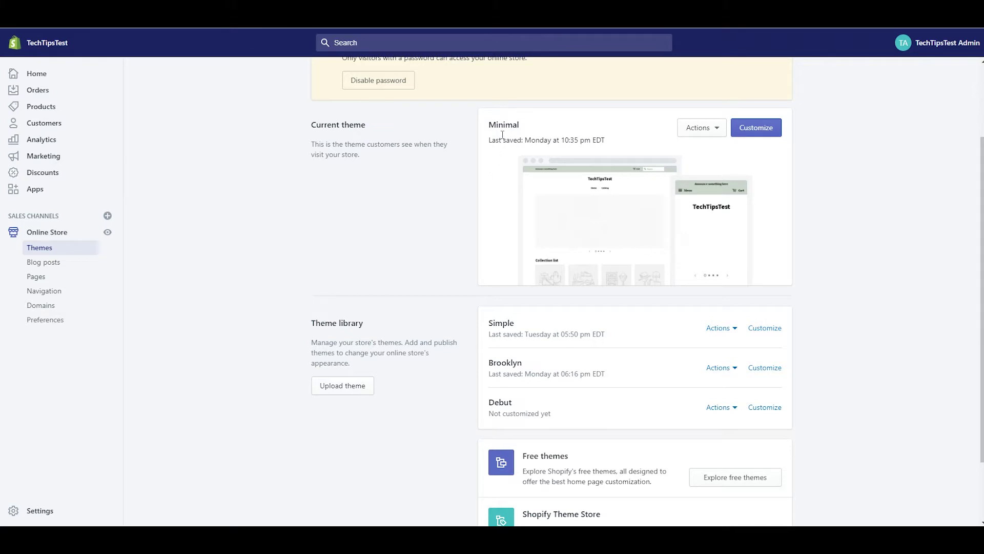
Show the Actions list for the current Minimal theme on the Themes page.
triple_click(538, 141)
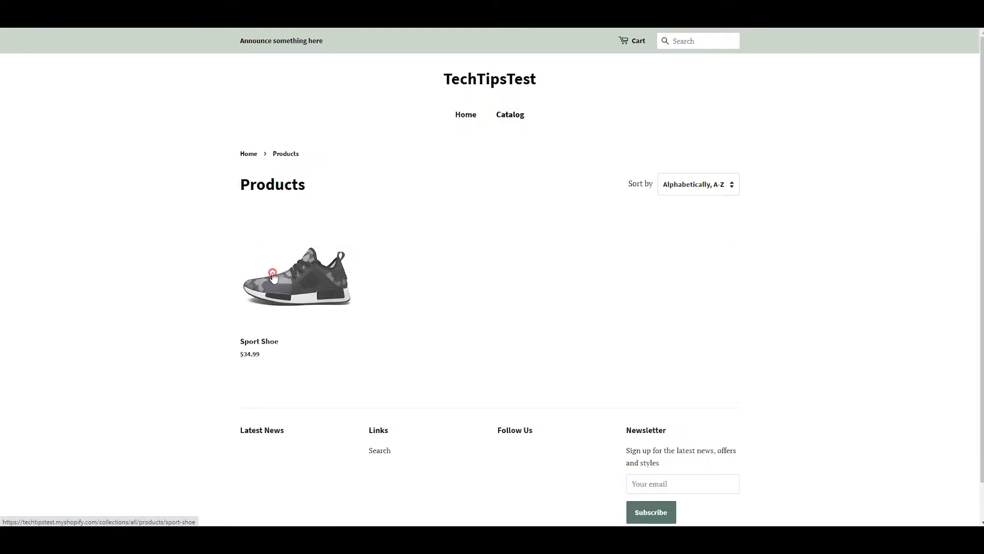
scroll(694, 227, down, 4)
scroll(692, 208, up, 4)
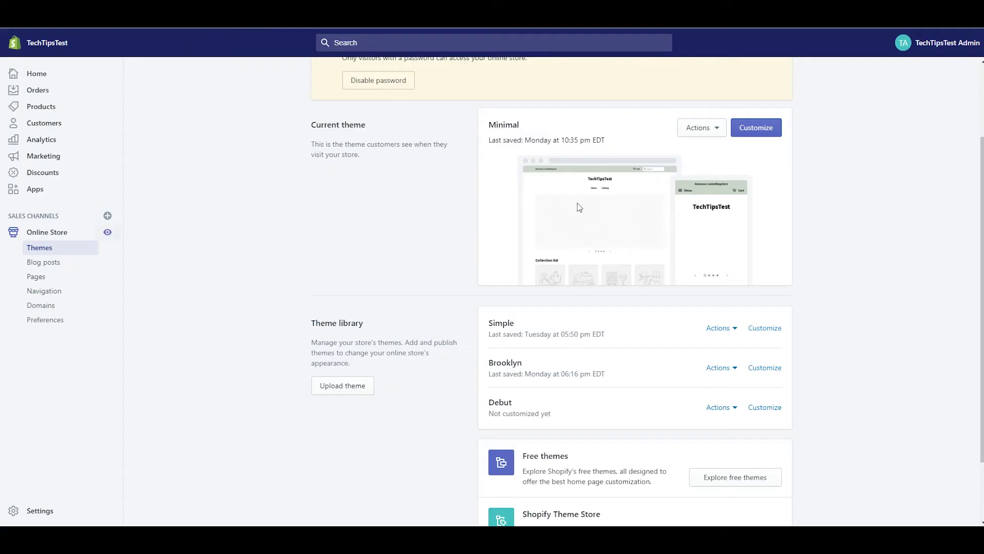
click(716, 128)
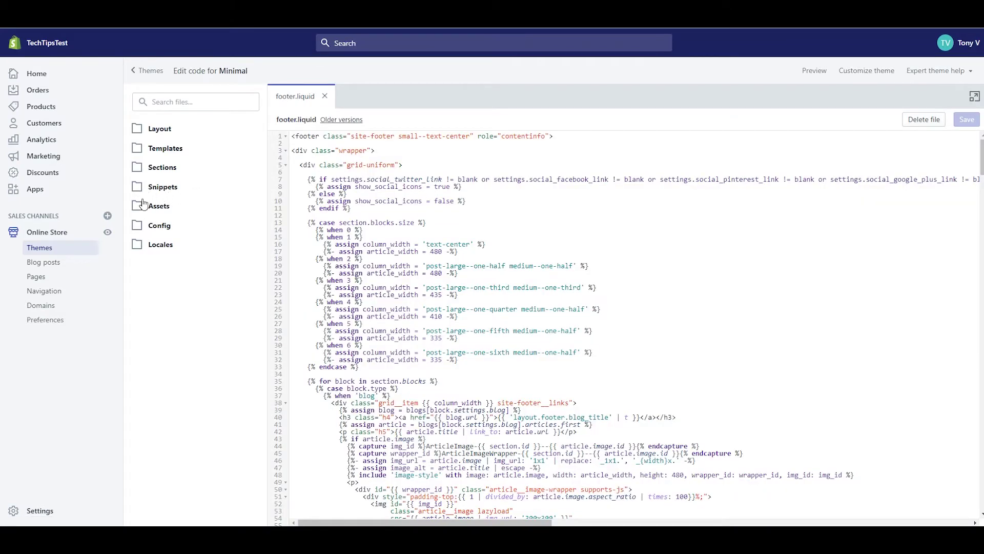
Create a new snippet named pick-an-option in the theme's Snippets folder.
click(161, 186)
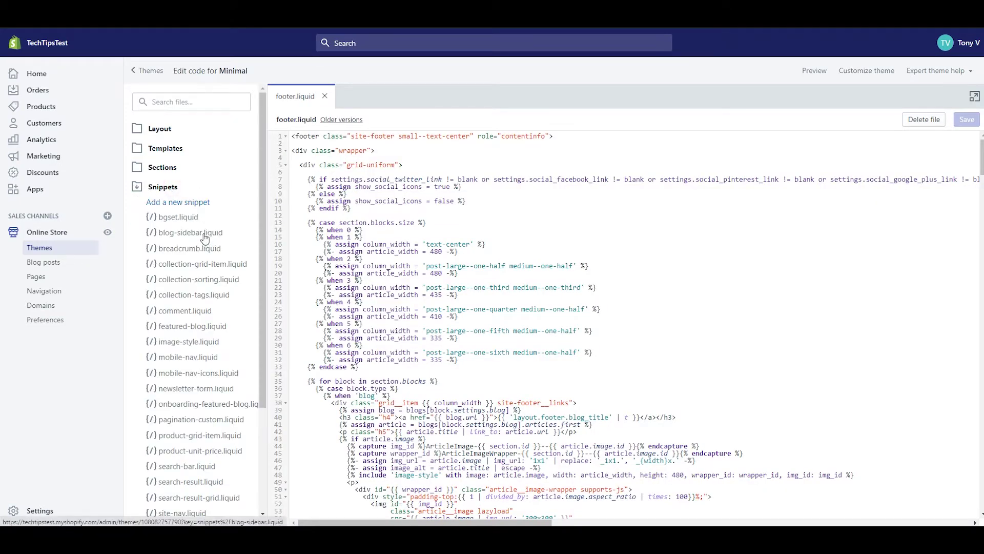
click(198, 202)
click(475, 132)
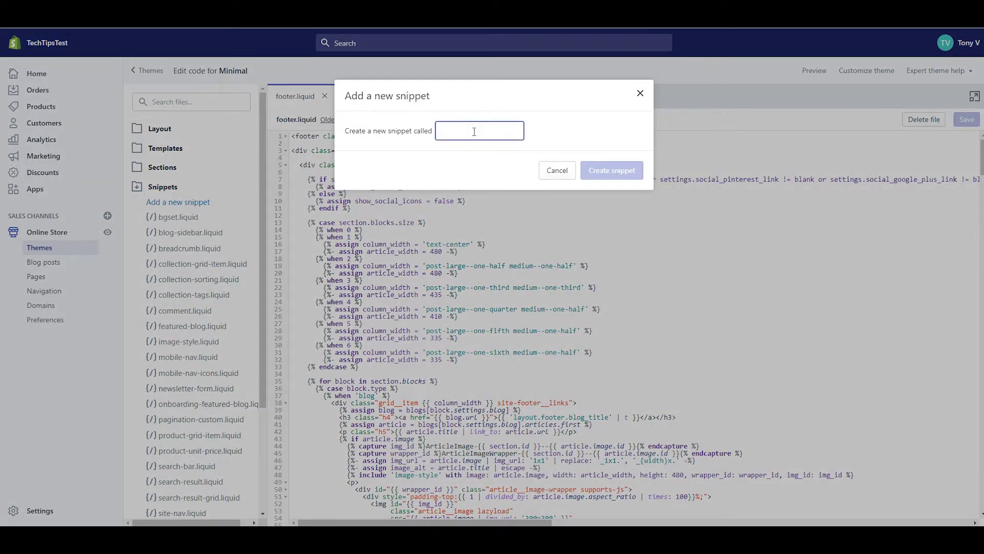
text(pi)
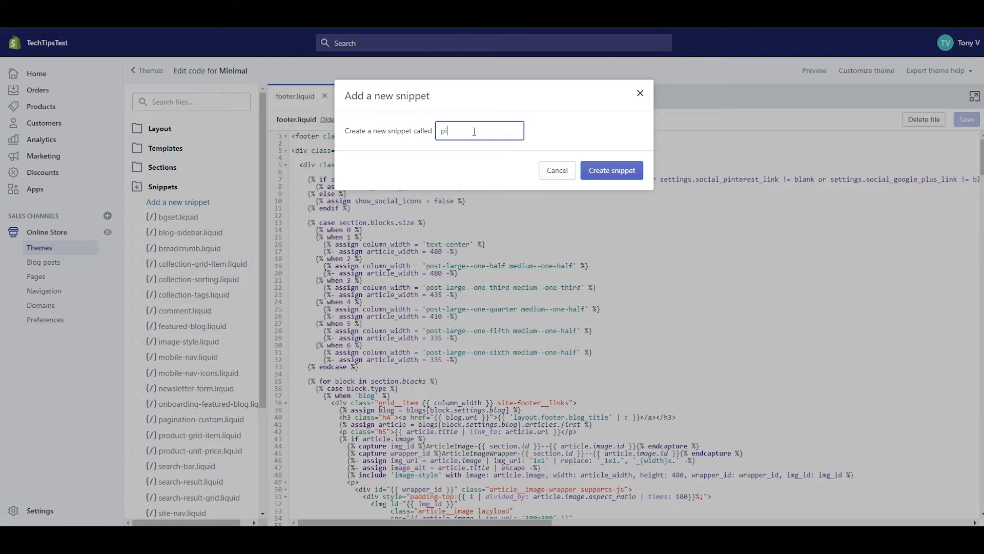
text(ck-an-o)
text(p)
text(tion)
click(620, 170)
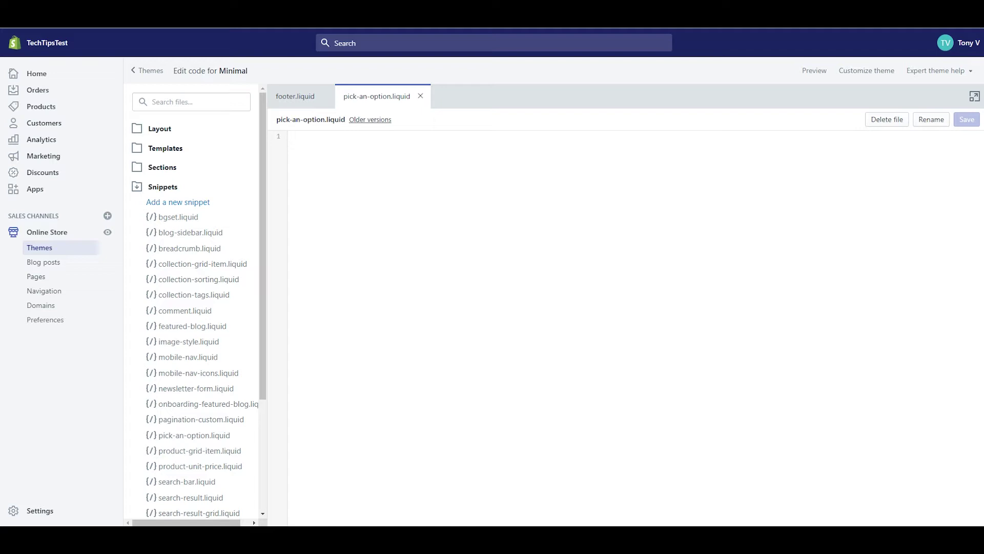
Paste the 'Pick a …' placeholder script into pick-an-option.liquid and save it.
click(408, 166)
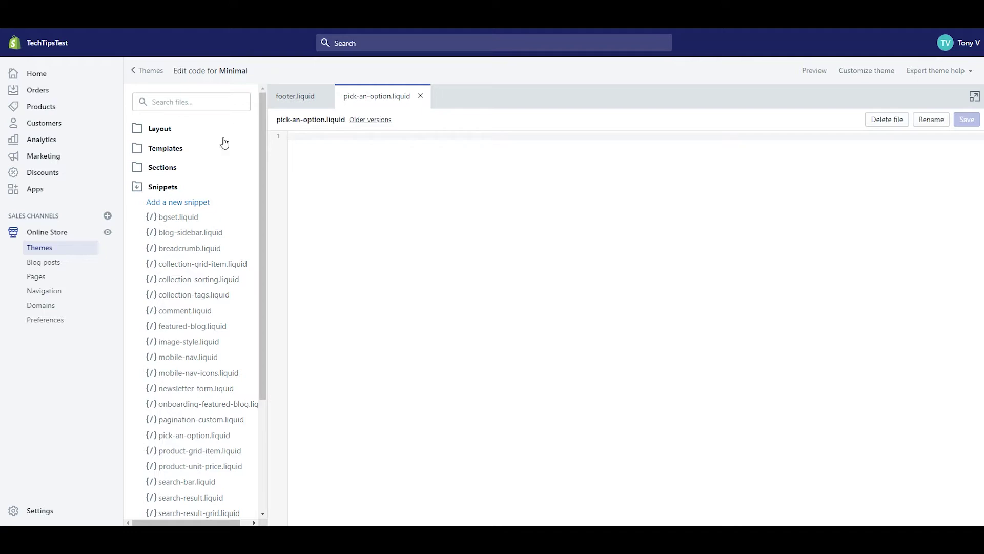
text({% comment %}   See https://docs.shopify.com/themes/customization/products/how-to-add-a-pick-an-option-to-drop-downs {% endcomment %}  {% unless product.selected_variant %}   {% if product.variants.size > 1 %}     <script>     var $addToCartForm = $('form[action="/cart/add"]');     if (window.MutationObserver && $addToCartForm.length) {       if (typeof observer === 'object' && typeof observer.disconnect === 'function') {         observer.disconnect();       }       var config = { childList: true, subtree: true };       var observer = new MutationObserver(function() {         {% for option in product.options %}           $('.single-option-selector:eq({{ forloop.index0 }})')             .filter(function() {               return $(this).find('option').size() > 1             })             .prepend('<option value="">Pick a ' + {{ product.options[forloop.index0] | json }} + '</option>')             .val('')             .trigger('change');         {% endfor %}         observer.disconnect();       });       observer.observe($addToCartForm[0], config);     }     </script>   {% endif %} {% endunless %})
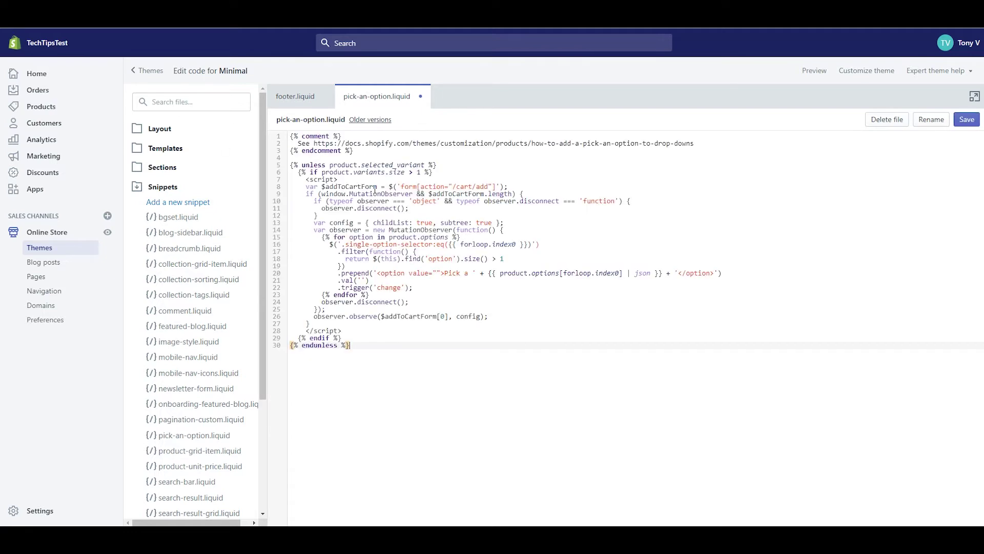
triple_click(831, 259)
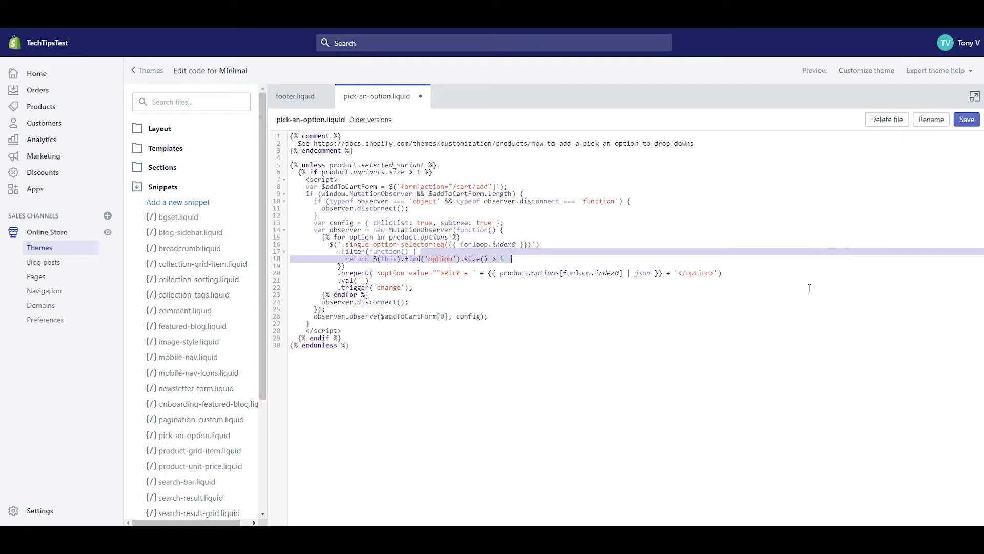
click(967, 120)
click(561, 390)
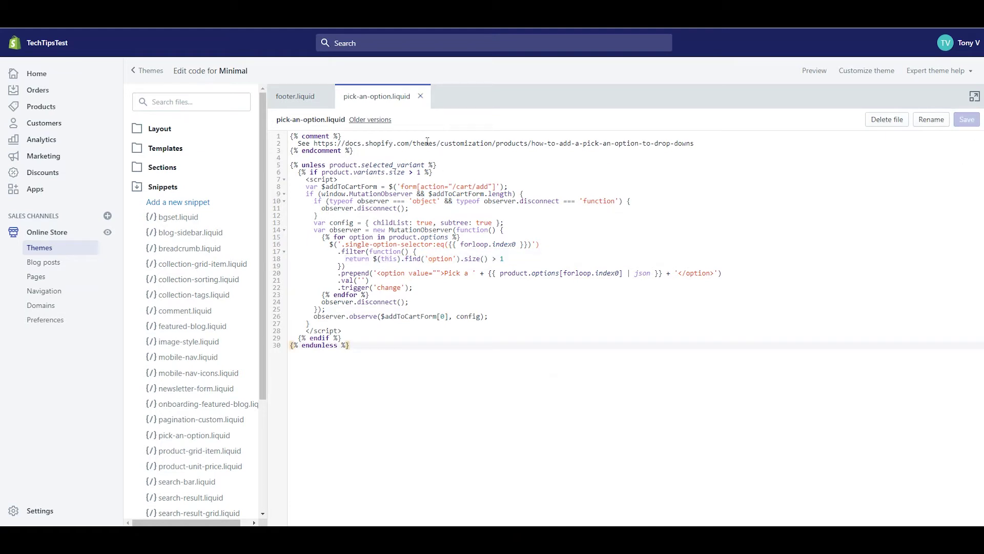
Open theme.liquid from Layout and add a blank line before the closing body tag.
click(420, 96)
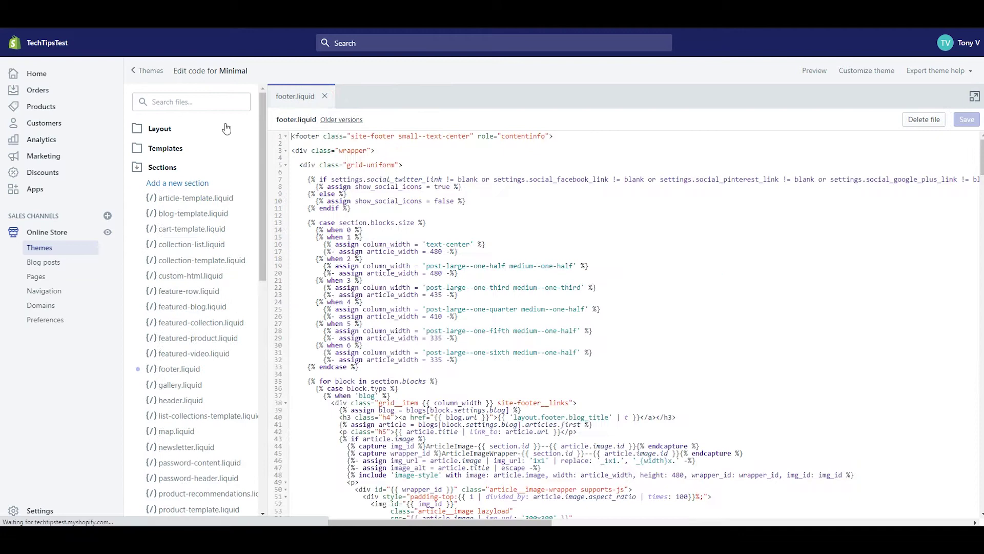
click(169, 128)
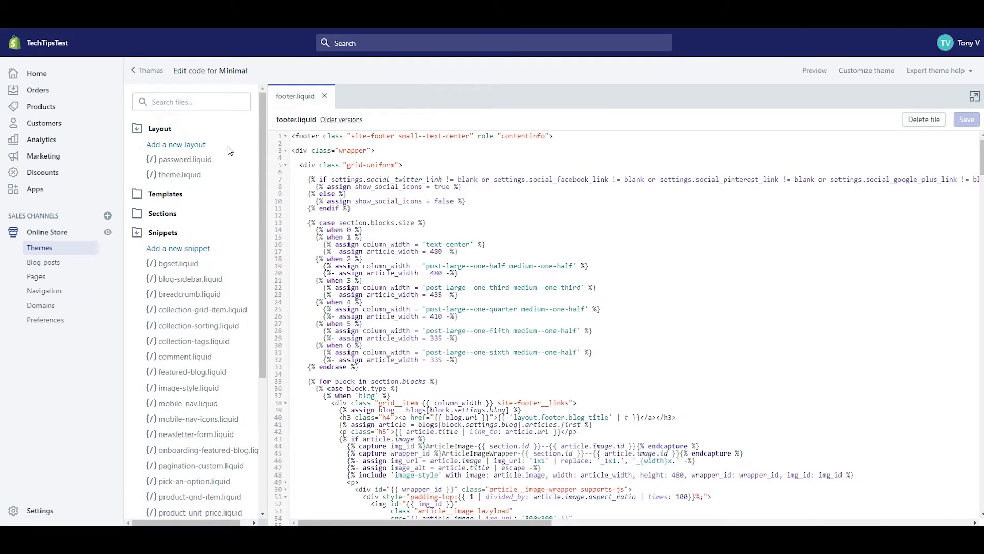
click(200, 176)
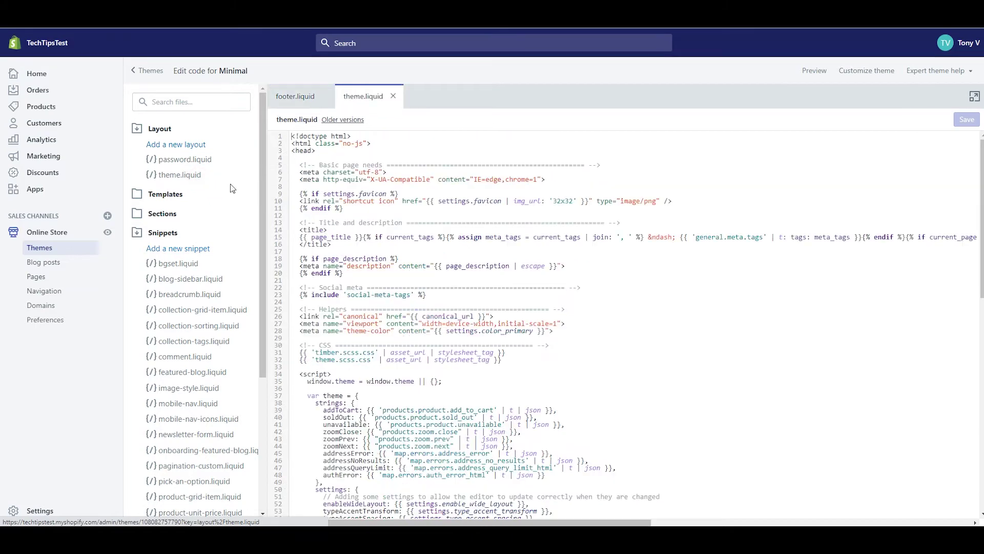
scroll(695, 315, down, 5)
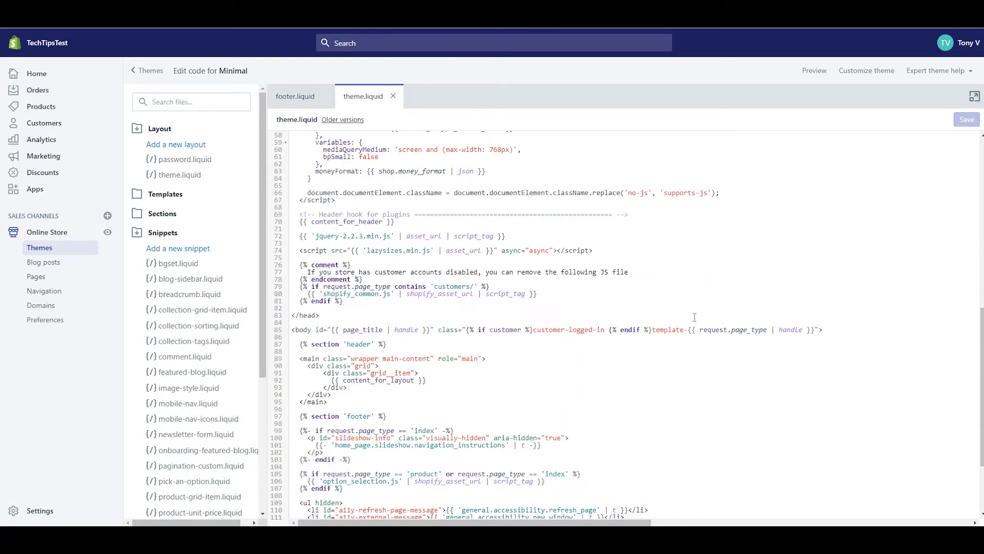
scroll(694, 316, down, 3)
click(331, 448)
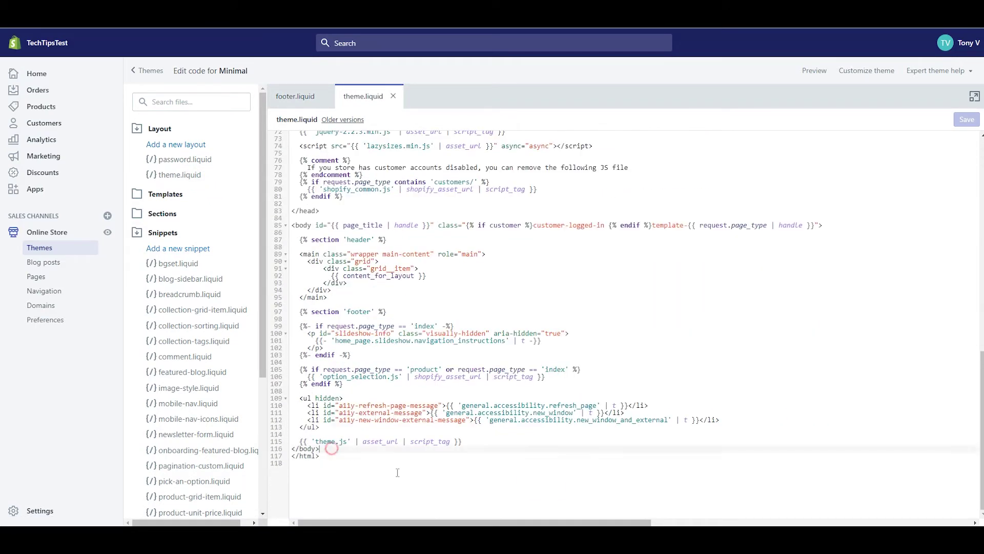
click(496, 441)
key(Return)
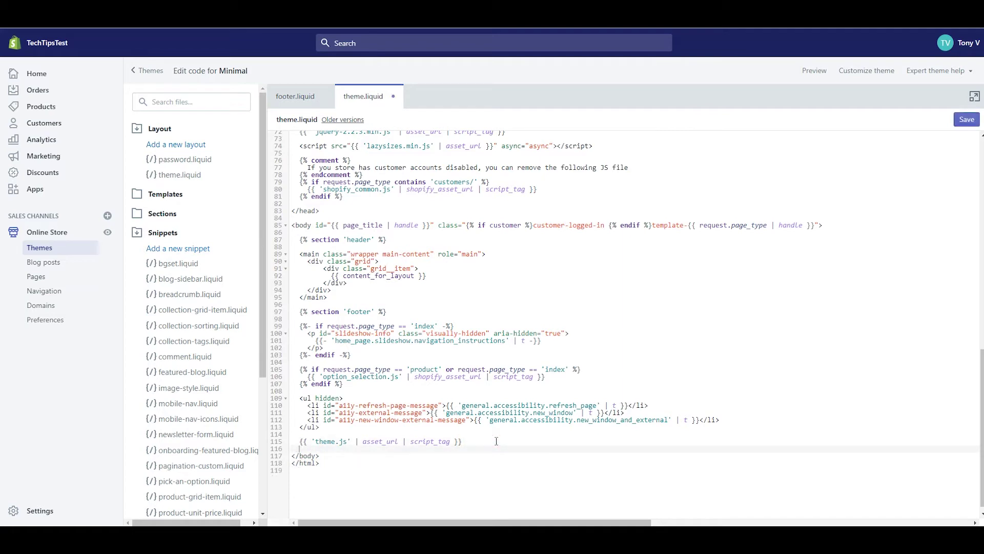
key(Return)
key(Up)
key(Down)
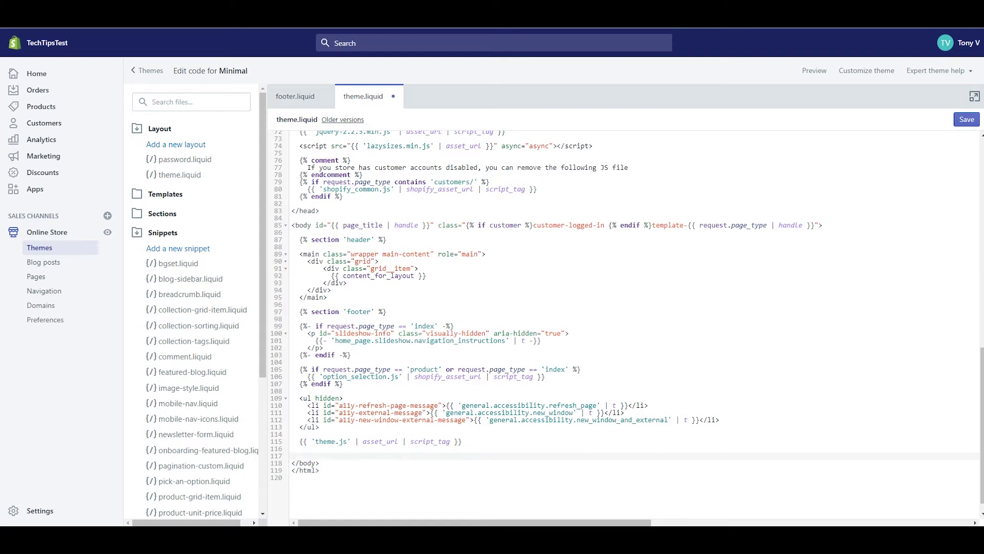
Insert {% include 'pick-an-option' %} on line 116 and save theme.liquid.
click(312, 450)
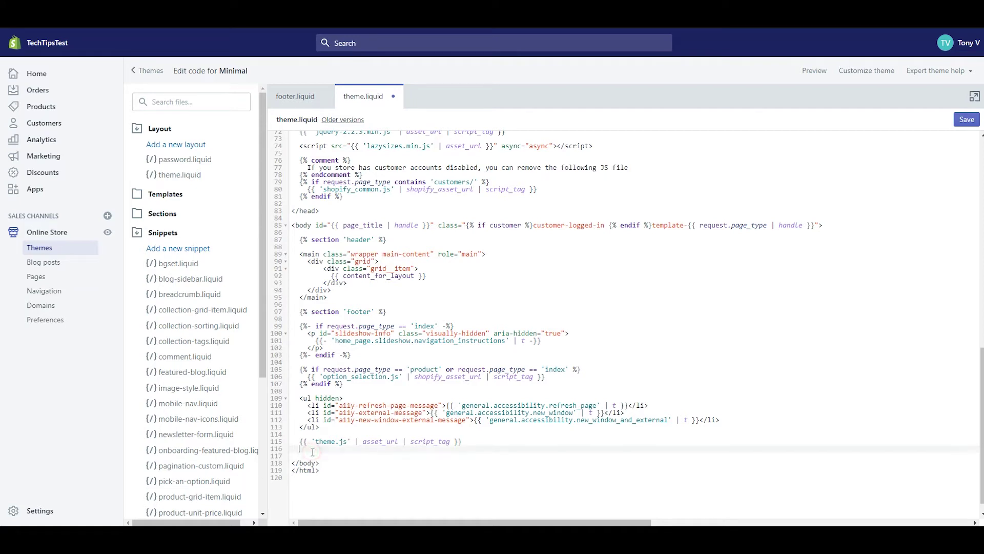
text({% include 'pick-an-option' %})
key(ctrl+s)
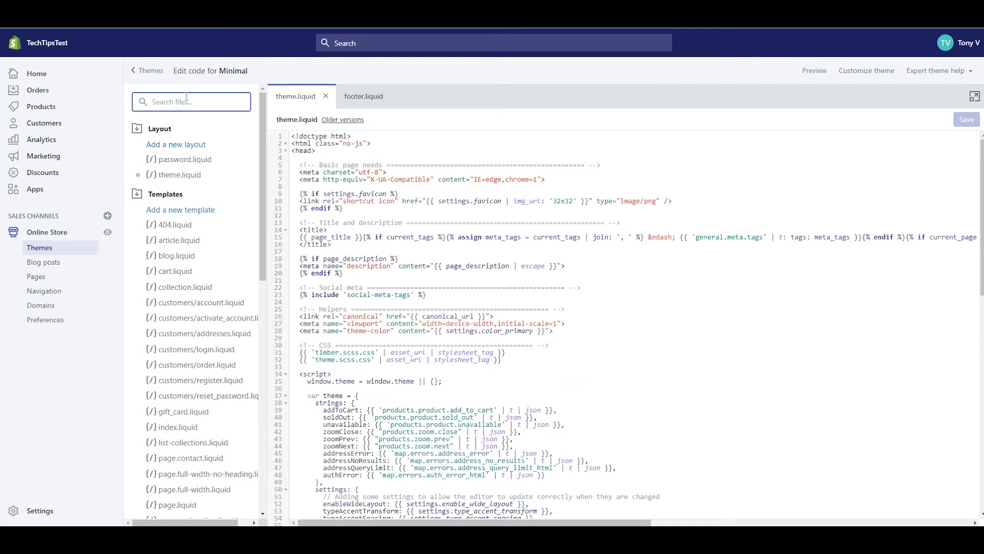
text(produc)
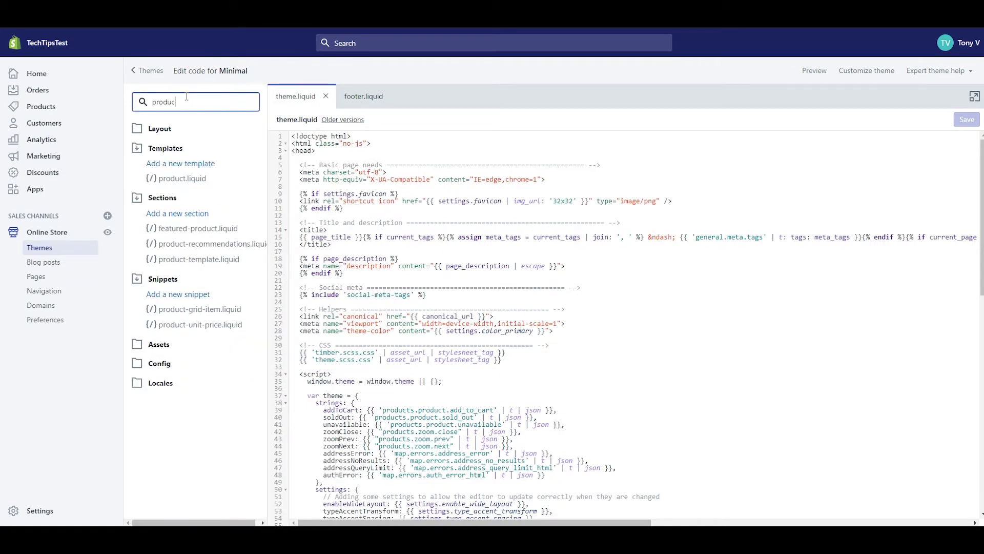
text(t-templ)
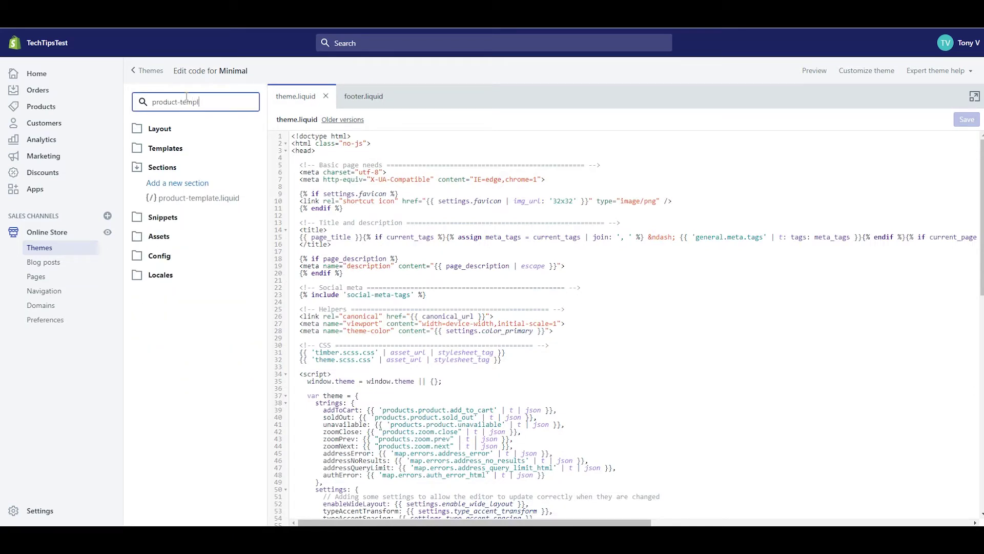
Open product-template.liquid, find the '<option {%' line 198 and select it.
click(218, 200)
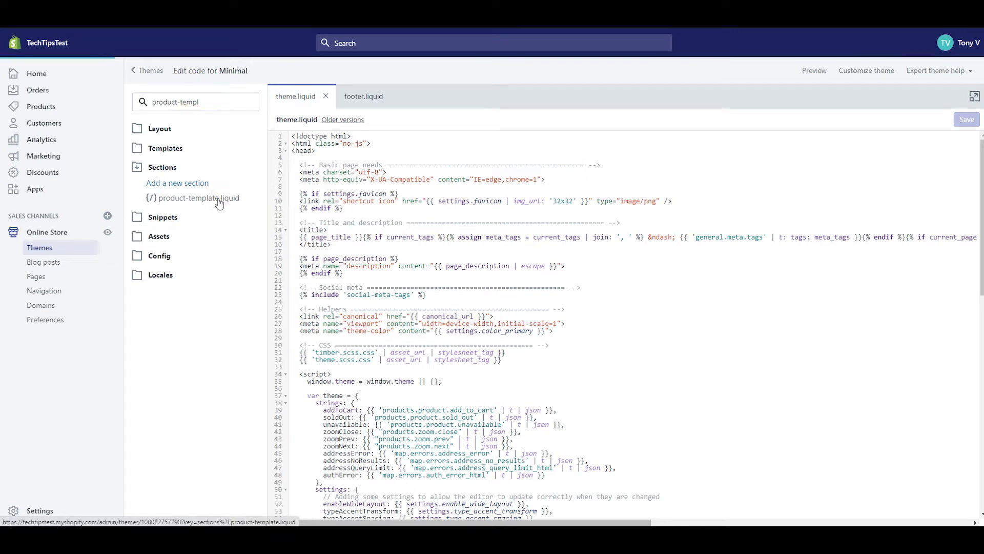
click(703, 238)
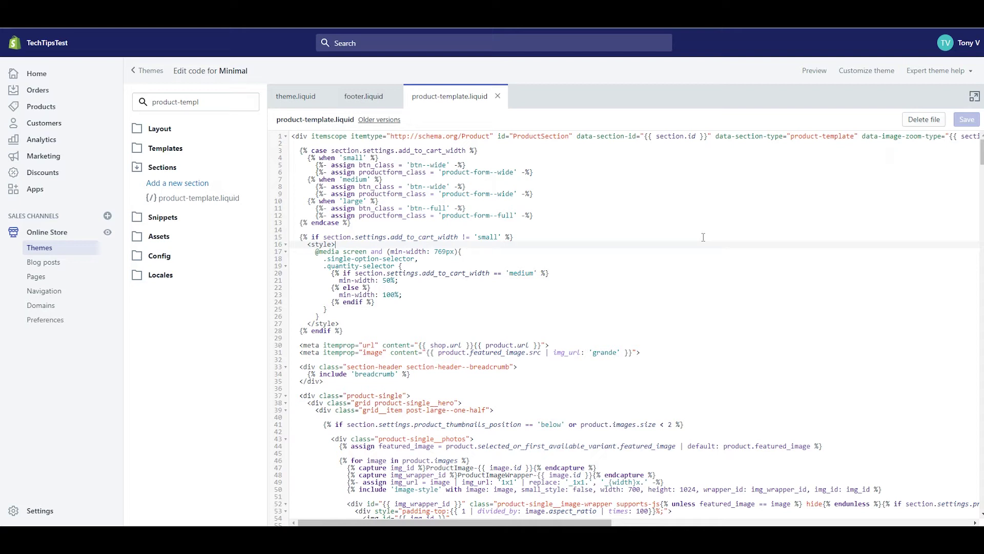
key(ctrl+f)
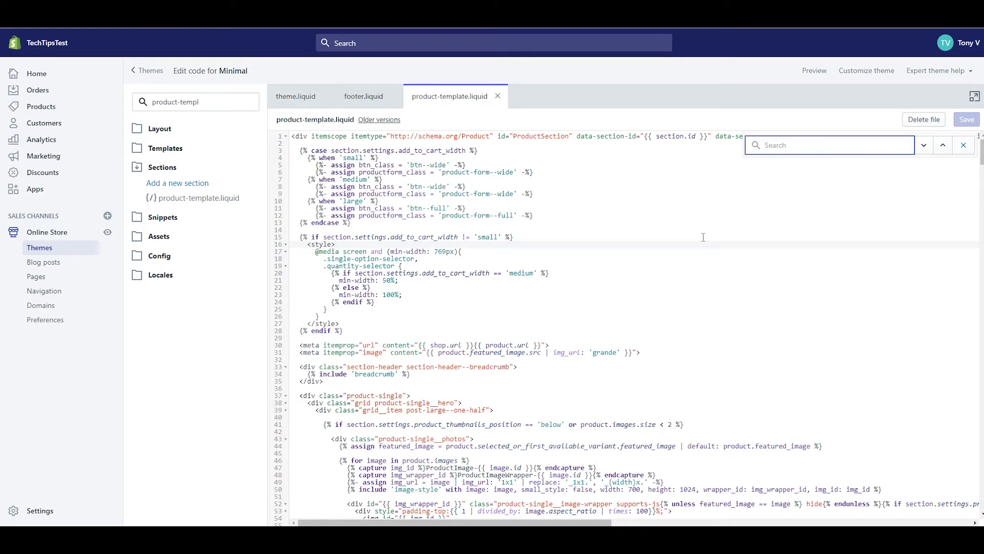
key(Down)
key(Down)
key(Down)
text(<)
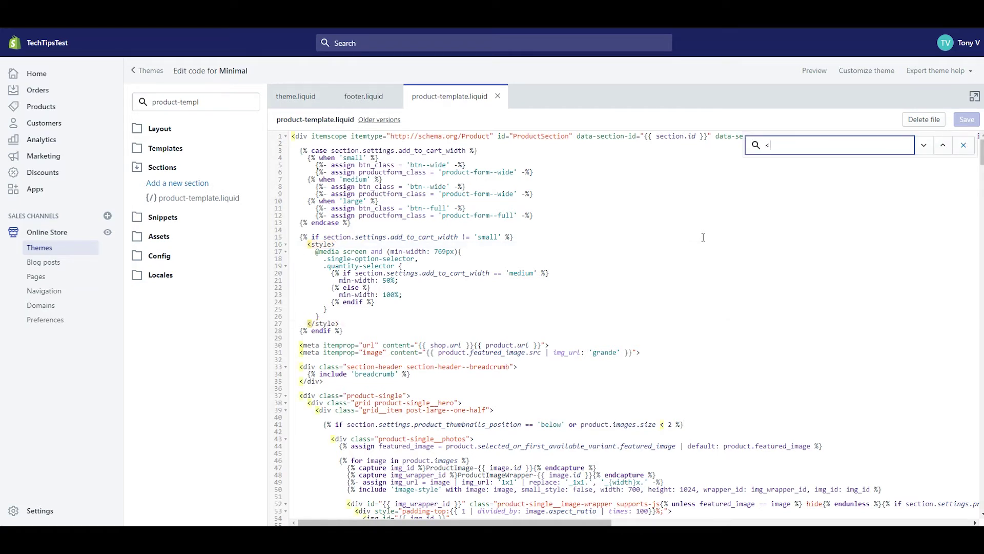
text(option)
key(Return)
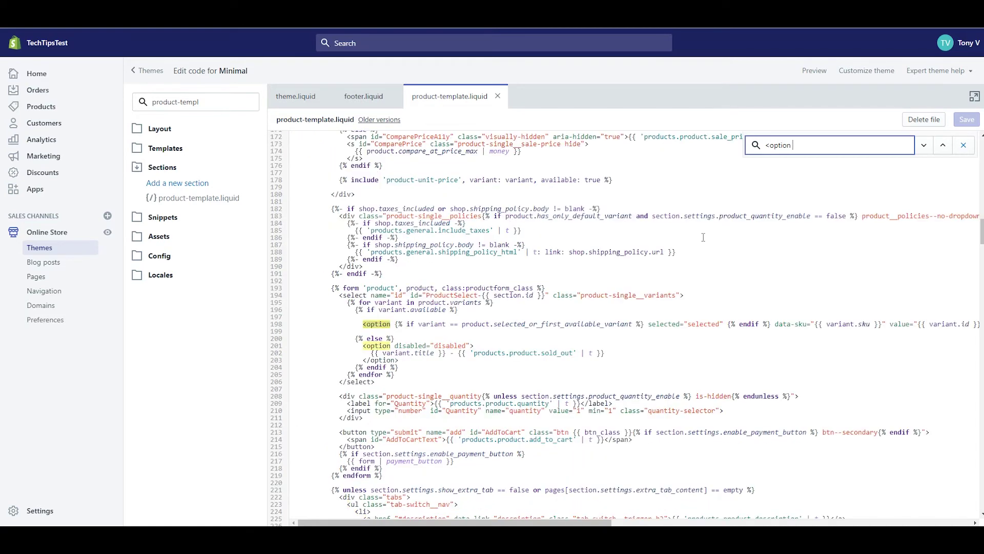
key(Escape)
text(%)
click(359, 324)
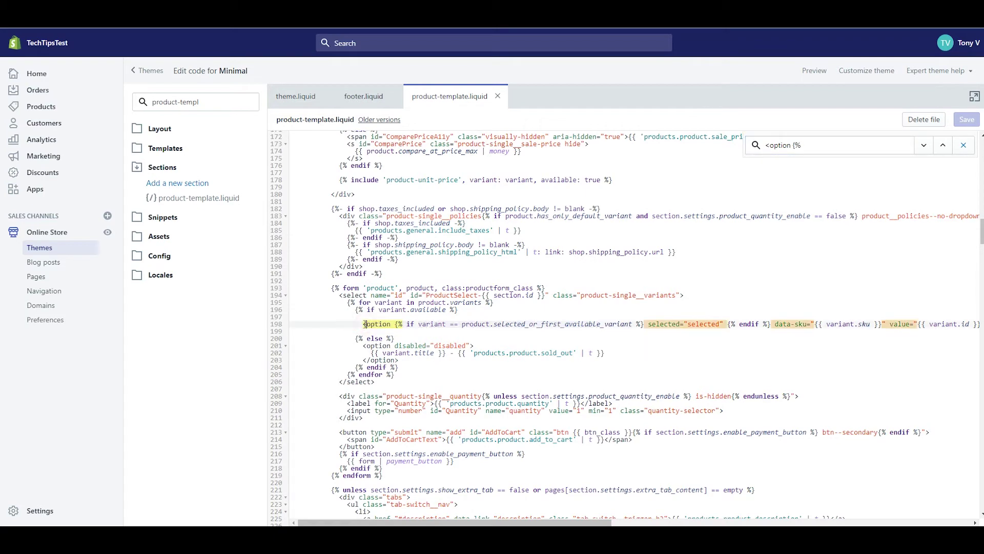
drag(359, 324, 981, 330)
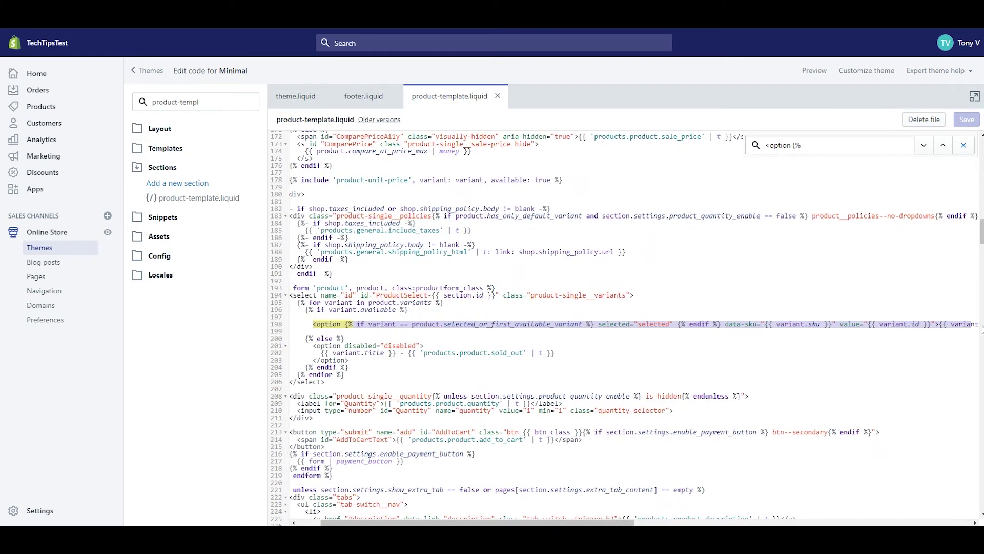
drag(980, 330, 981, 328)
Copy line 198 to Notepad++, paste the option line with title and price back, and save the template.
key(ctrl+c)
key(alt+Tab)
key(ctrl+v)
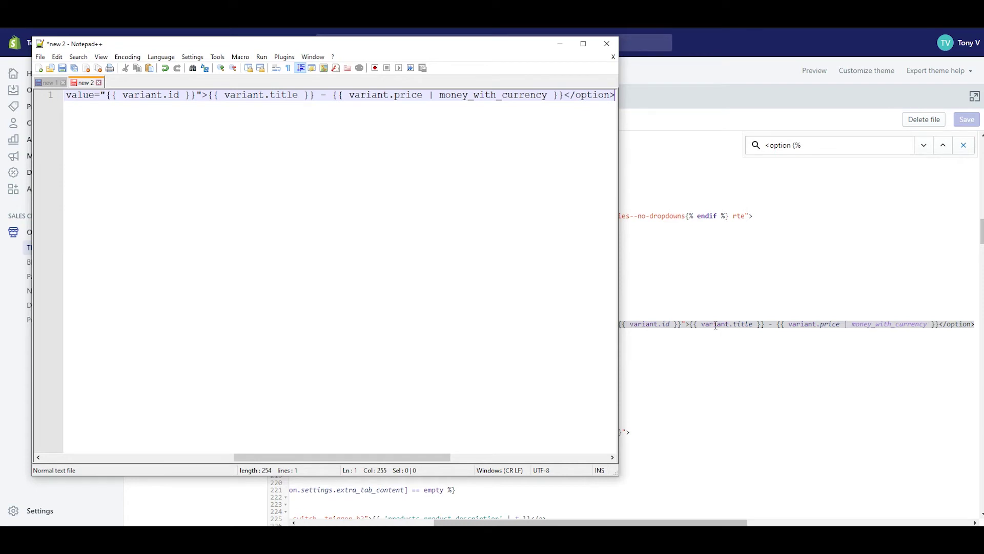
click(813, 324)
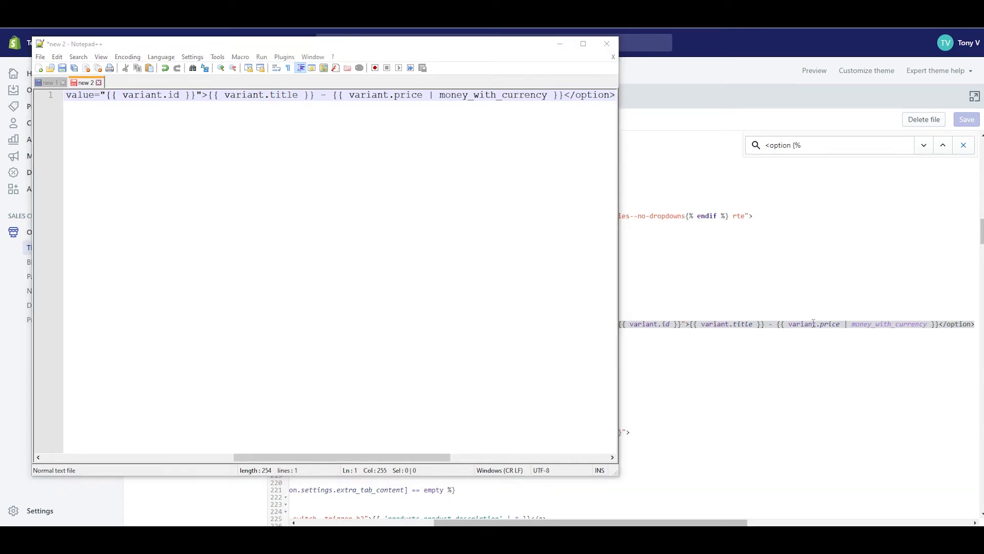
right_click(797, 324)
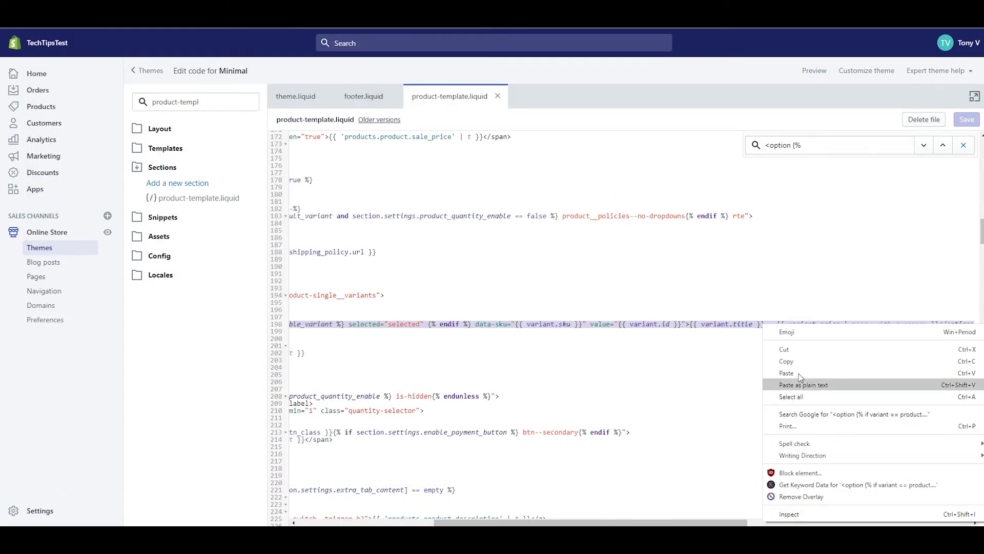
click(801, 375)
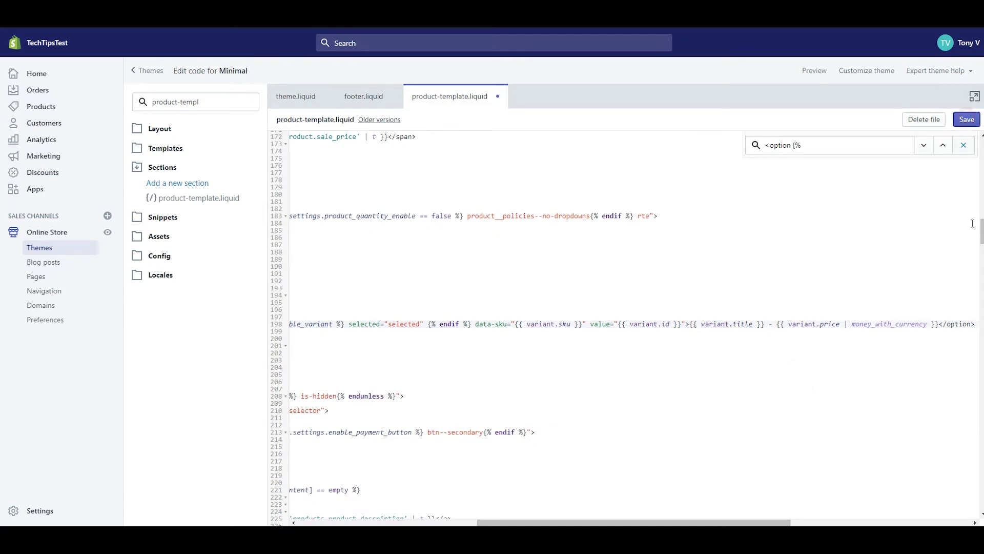
click(967, 119)
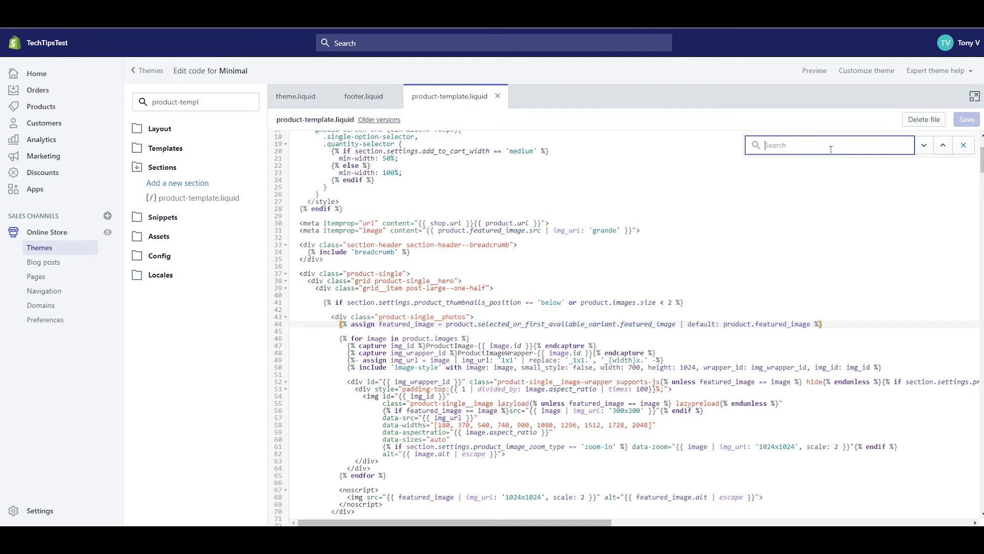
text(%)
Locate the assign featured_image line 91 and copy the selected_variant version from Notepad++.
key(BackSpace)
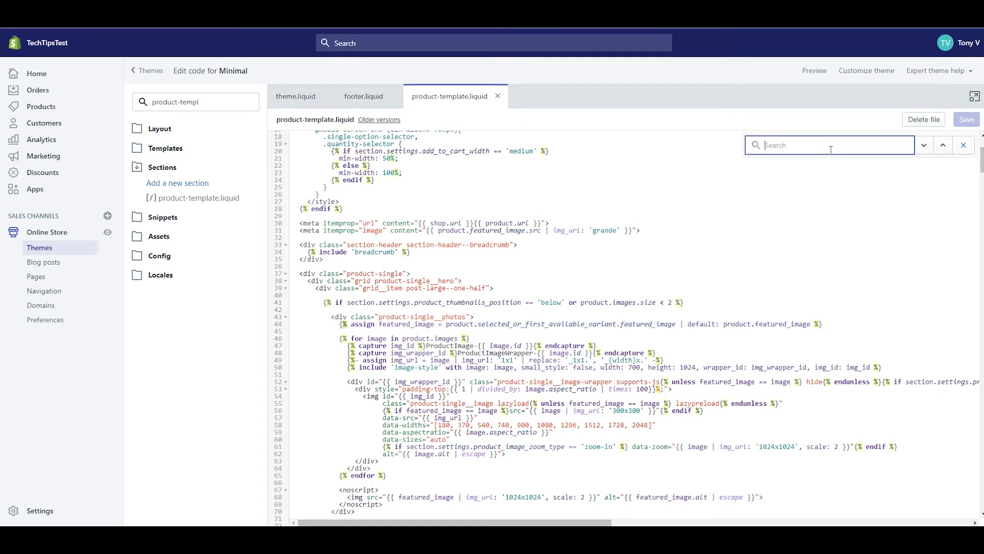
text({)
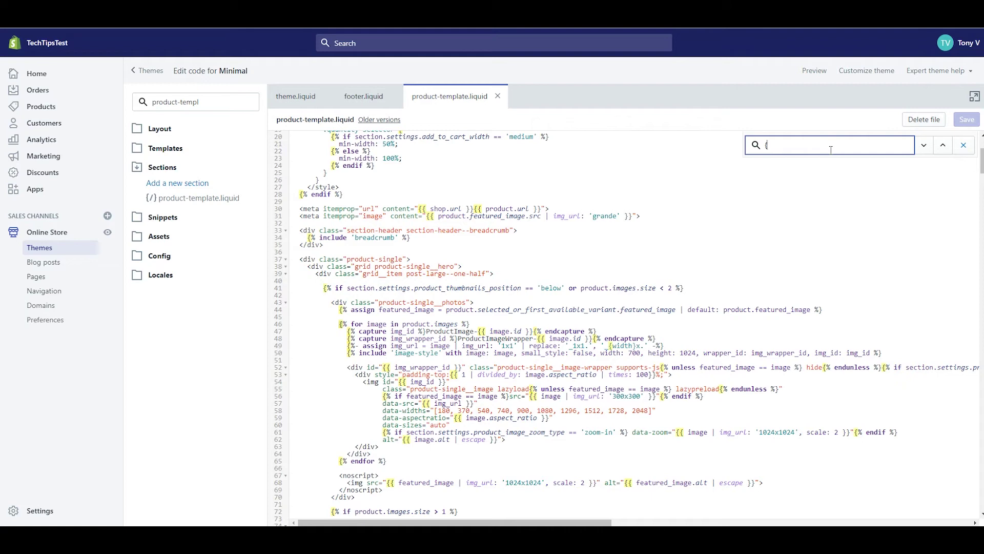
text(% )
text(assign )
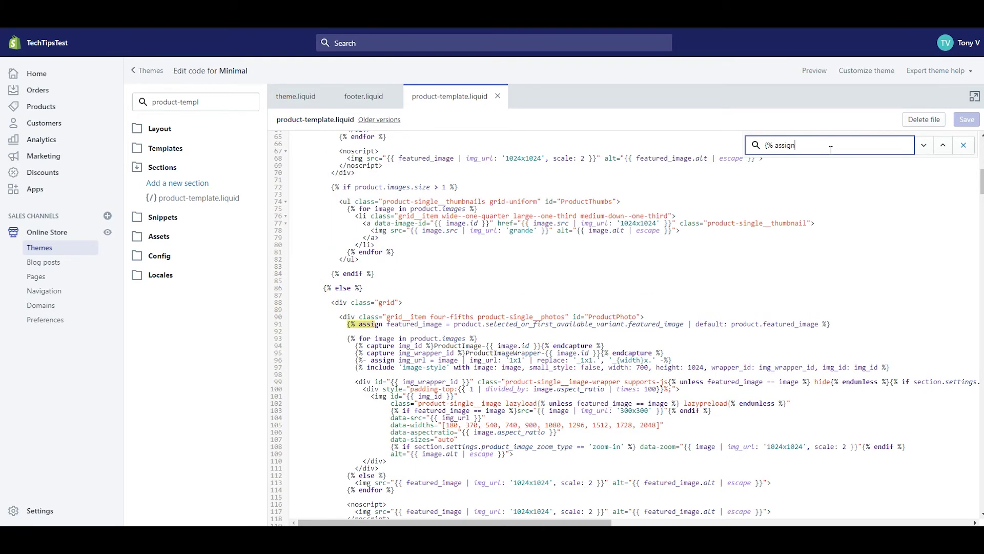
text(featu)
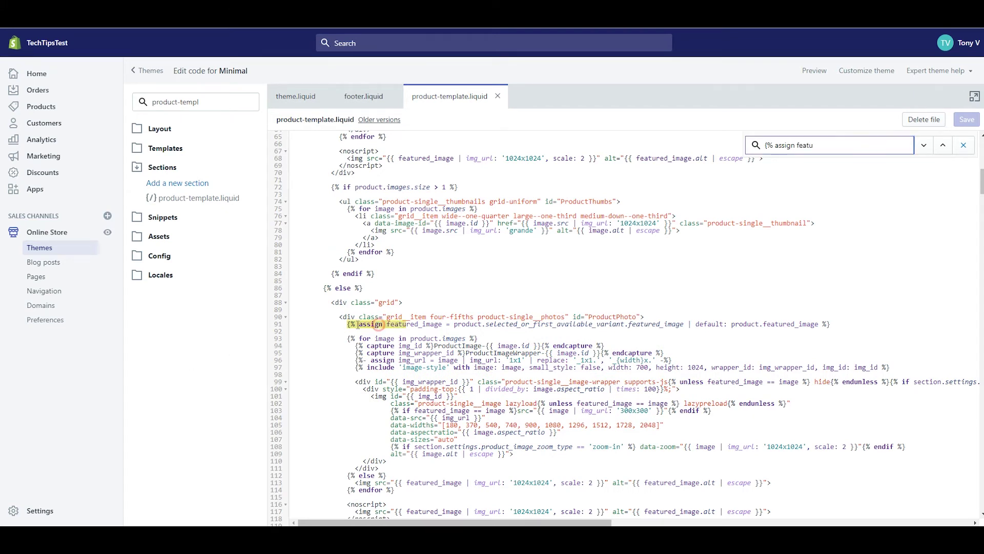
drag(348, 324, 842, 322)
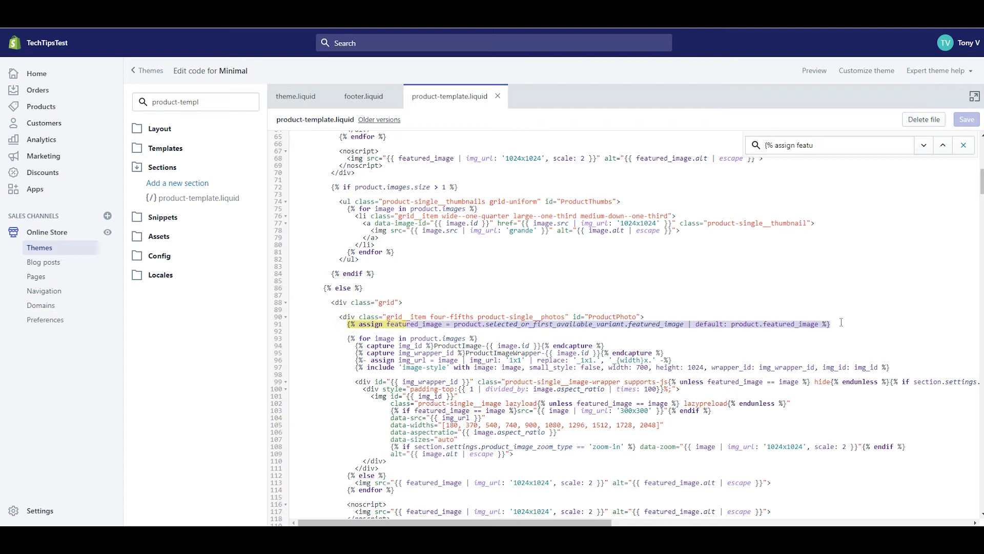
click(767, 290)
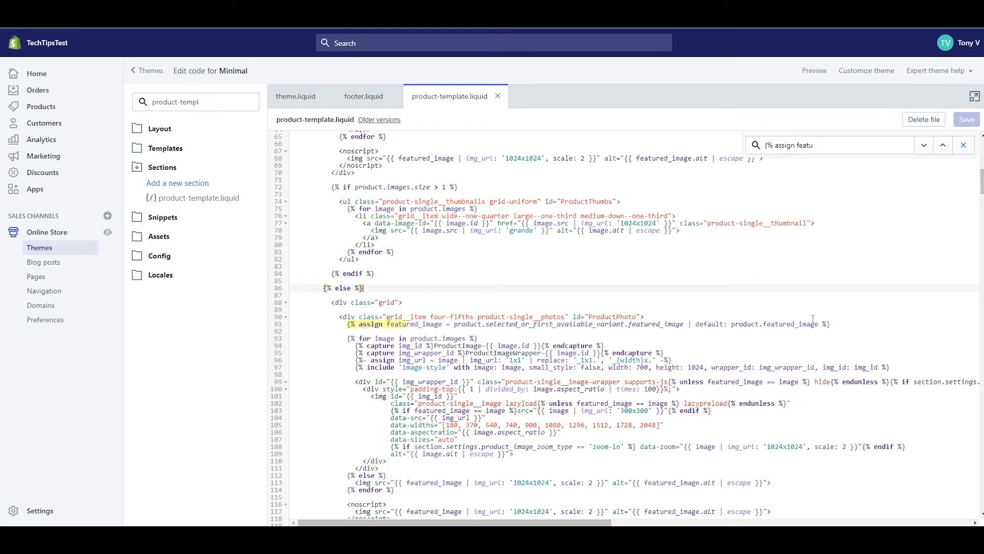
key(alt+Tab)
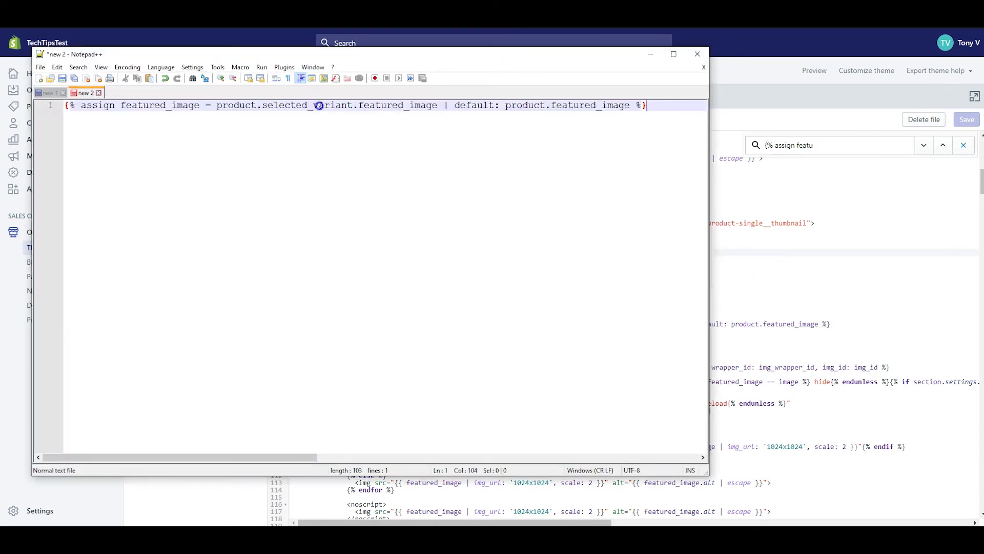
right_click(318, 105)
click(266, 107)
key(ctrl+a)
right_click(406, 110)
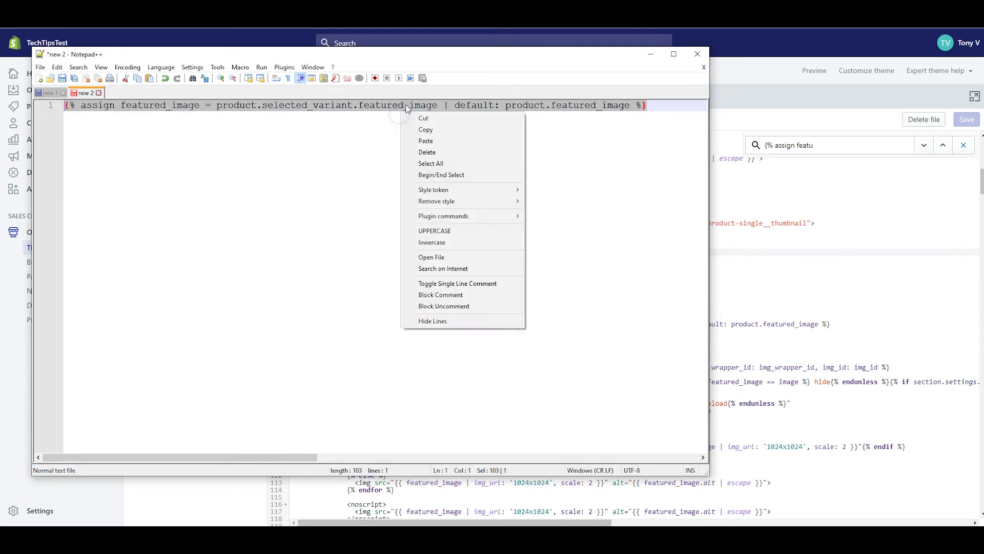
click(462, 129)
Replace line 91 with the selected_variant featured image assignment and save the template.
key(alt+Tab)
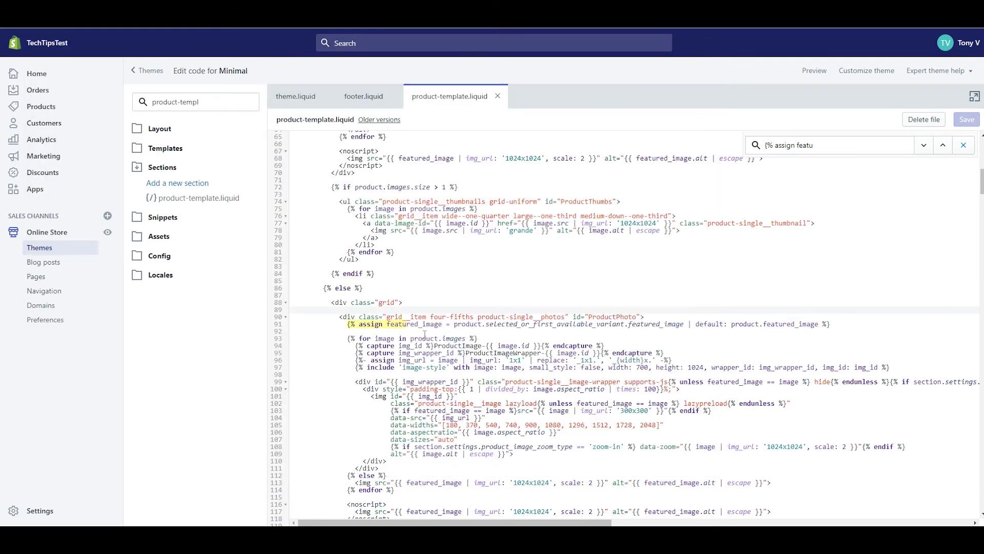
drag(345, 324, 854, 325)
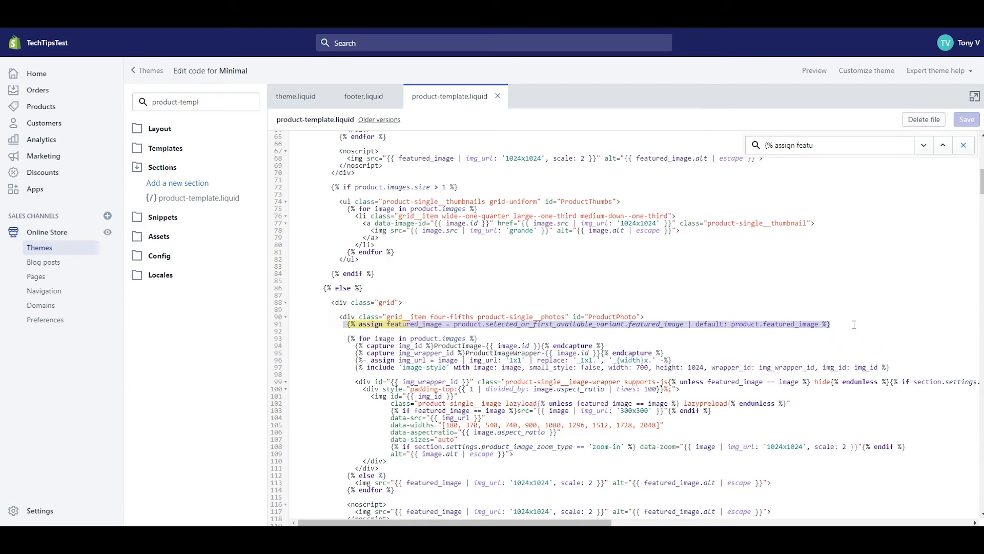
key(ctrl+v)
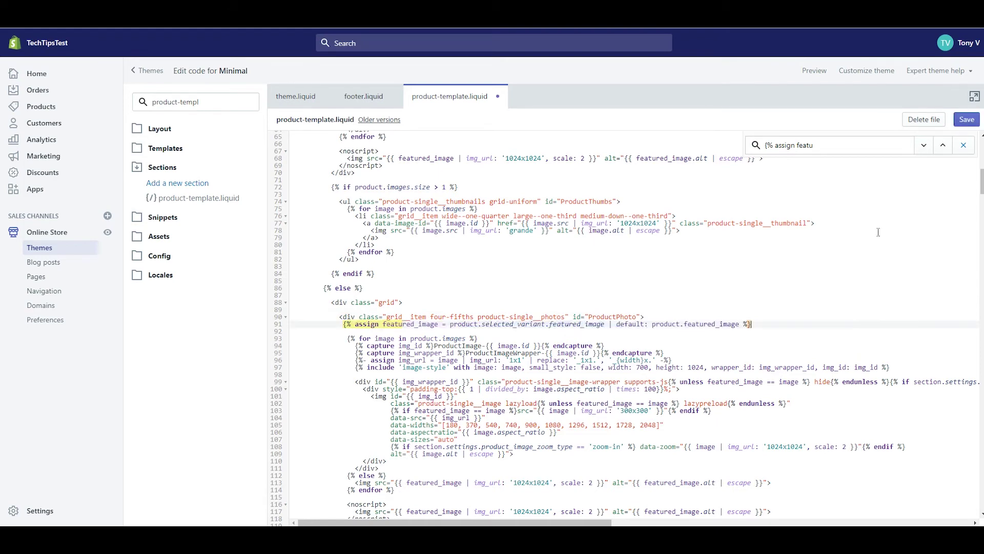
click(967, 120)
scroll(850, 258, down, 2)
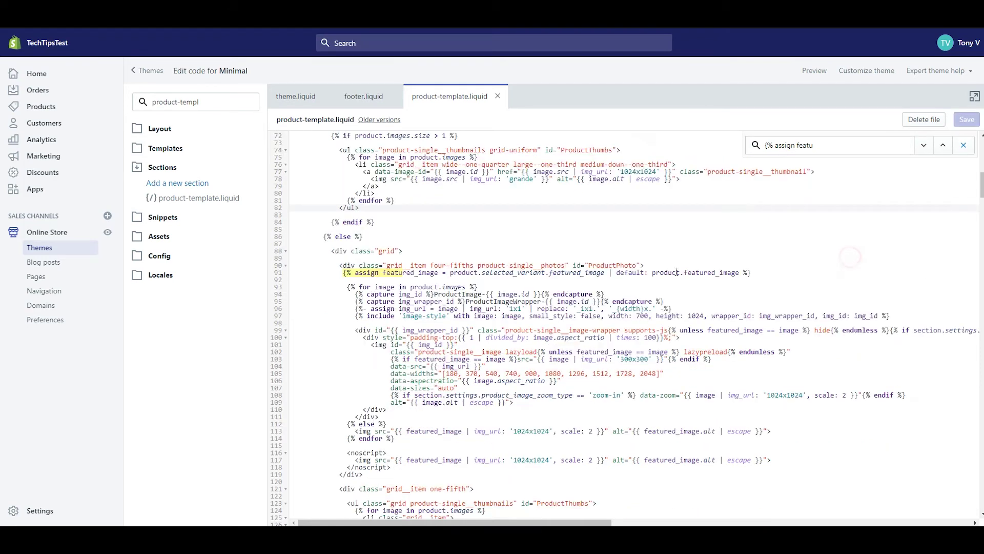
scroll(823, 370, down, 5)
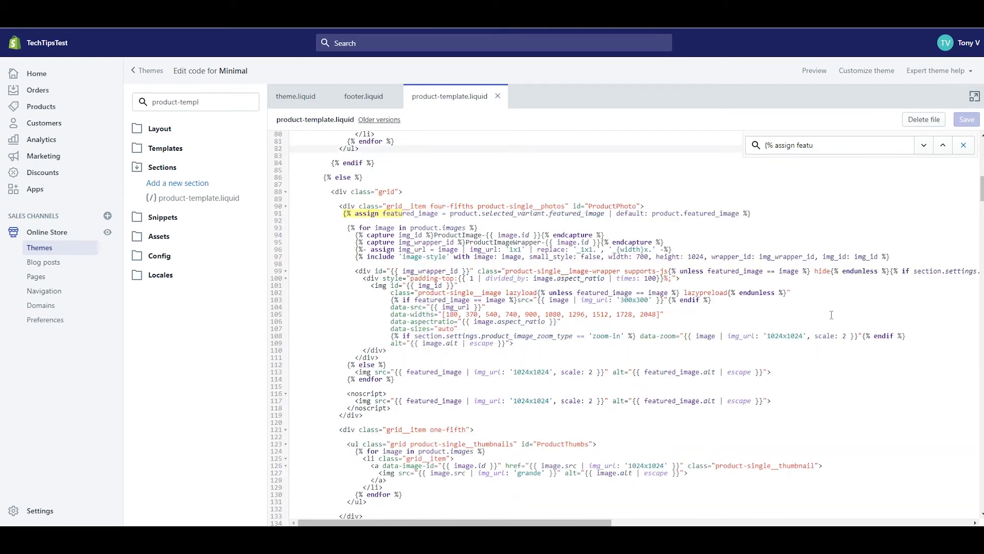
scroll(611, 389, up, 5)
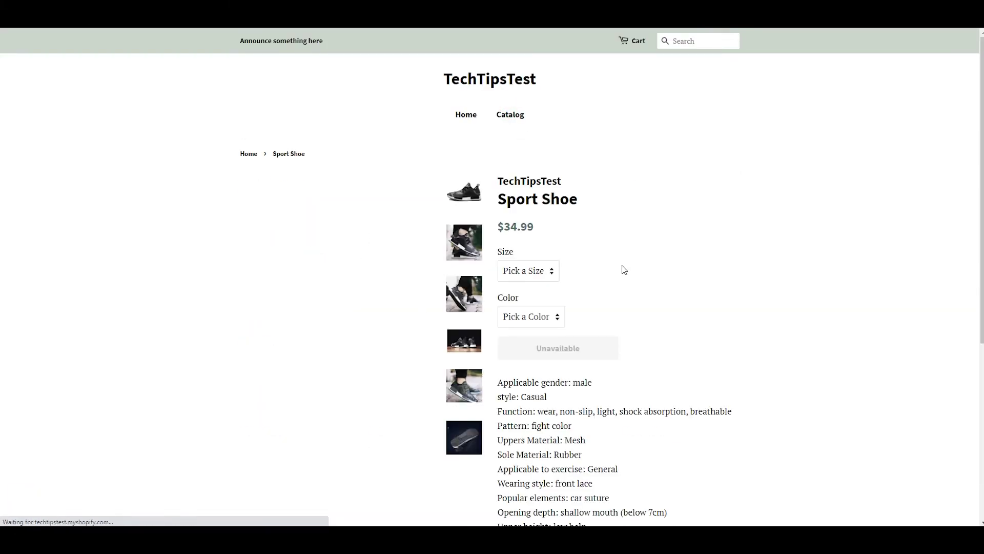
click(549, 274)
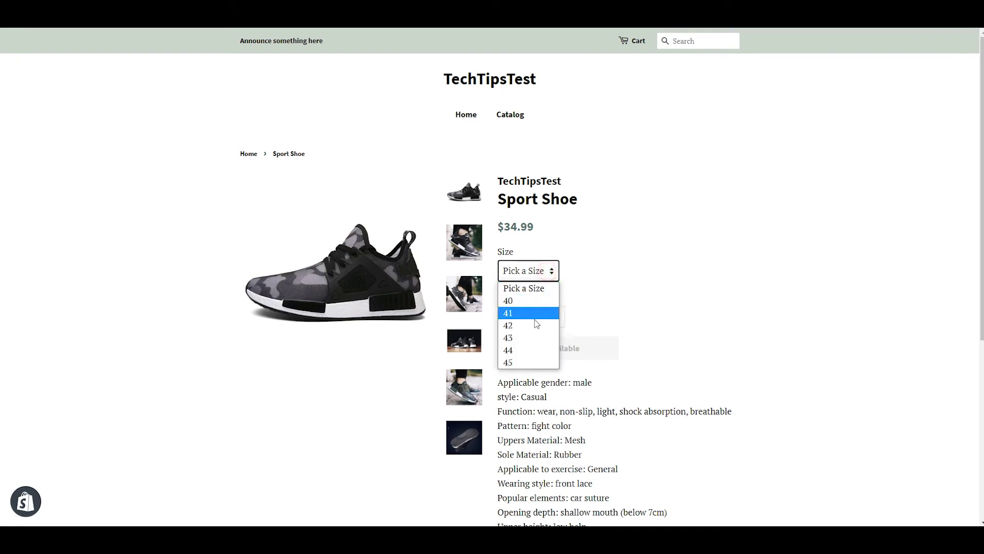
click(539, 312)
click(515, 345)
click(526, 276)
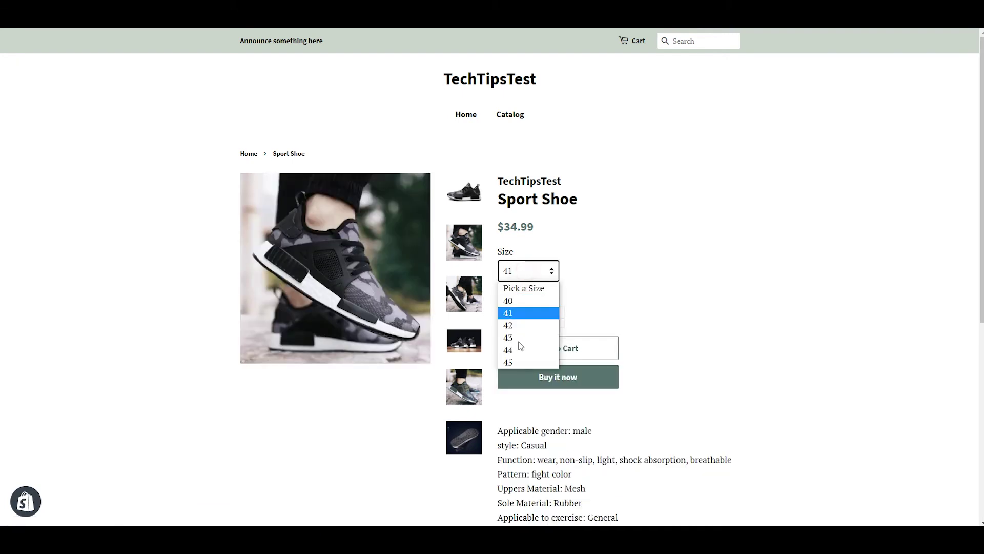
click(523, 338)
click(549, 317)
click(532, 358)
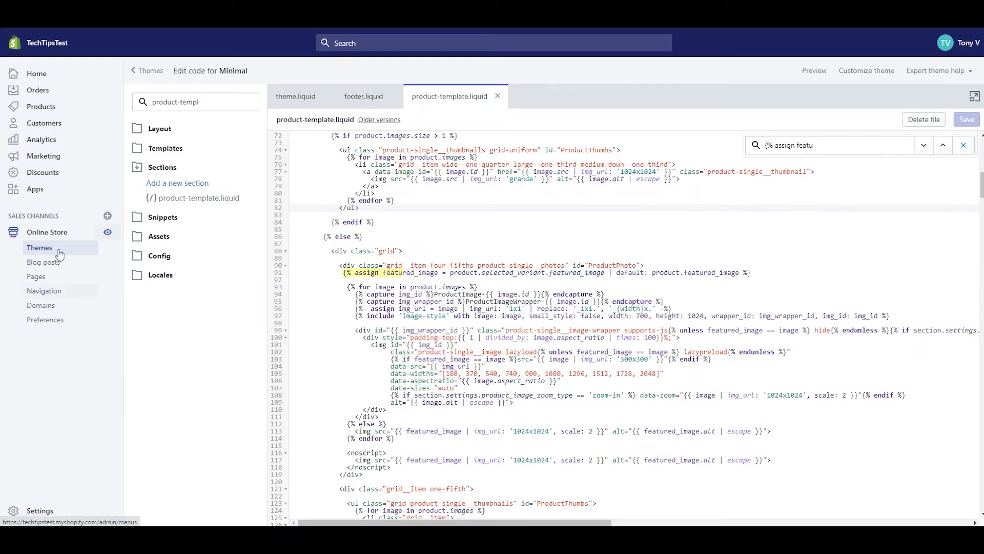
Open Edit languages for the Minimal theme and search for 'unavailable'.
click(55, 254)
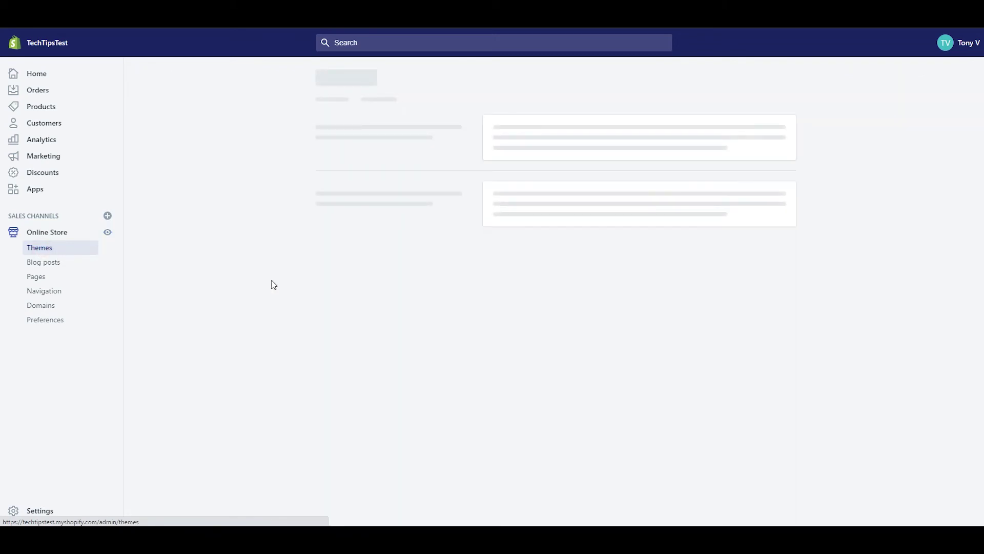
click(702, 233)
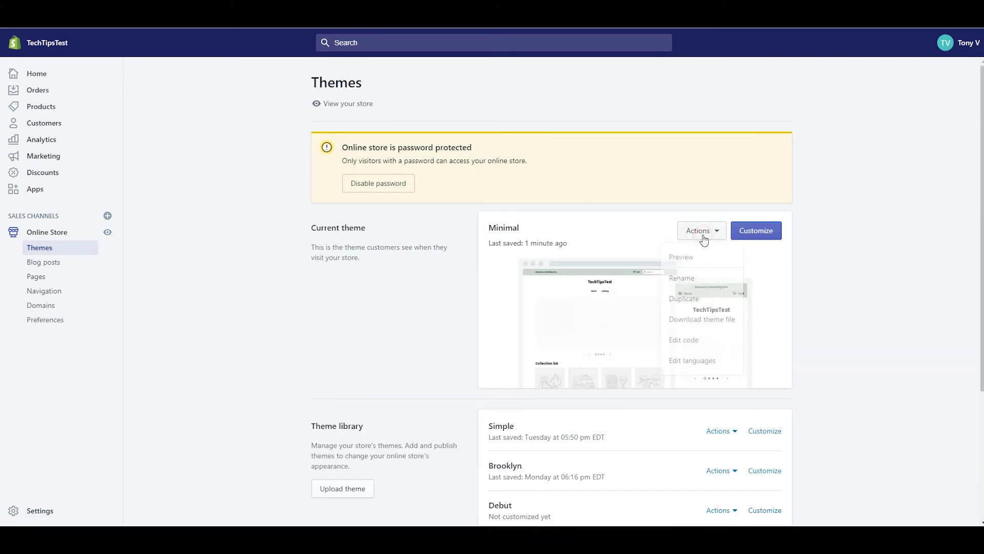
scroll(707, 318, down, 2)
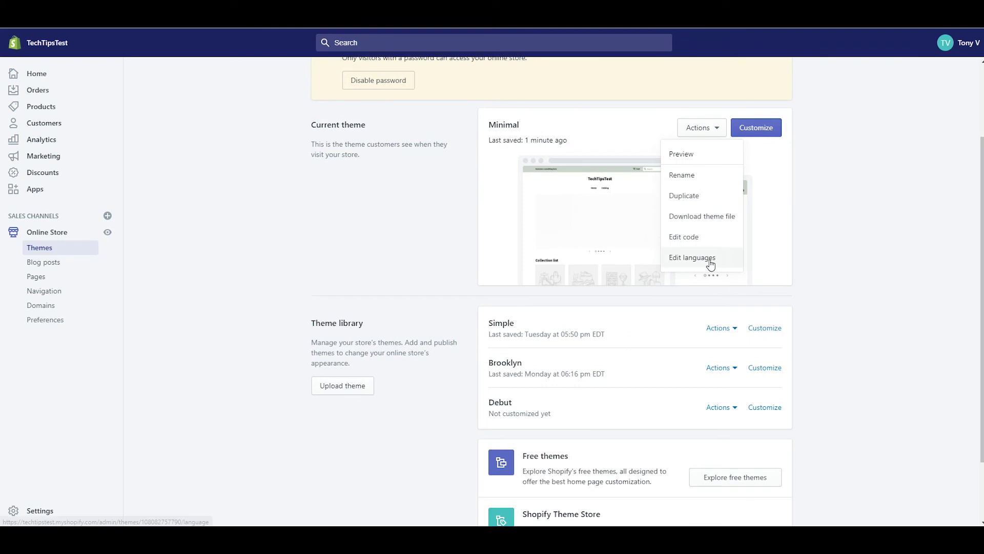
click(710, 265)
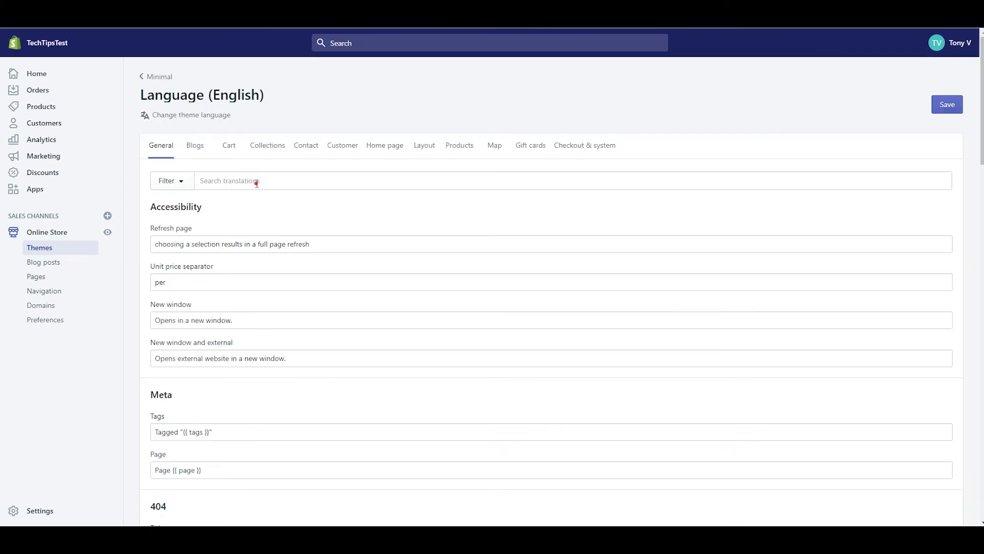
click(257, 182)
text(una)
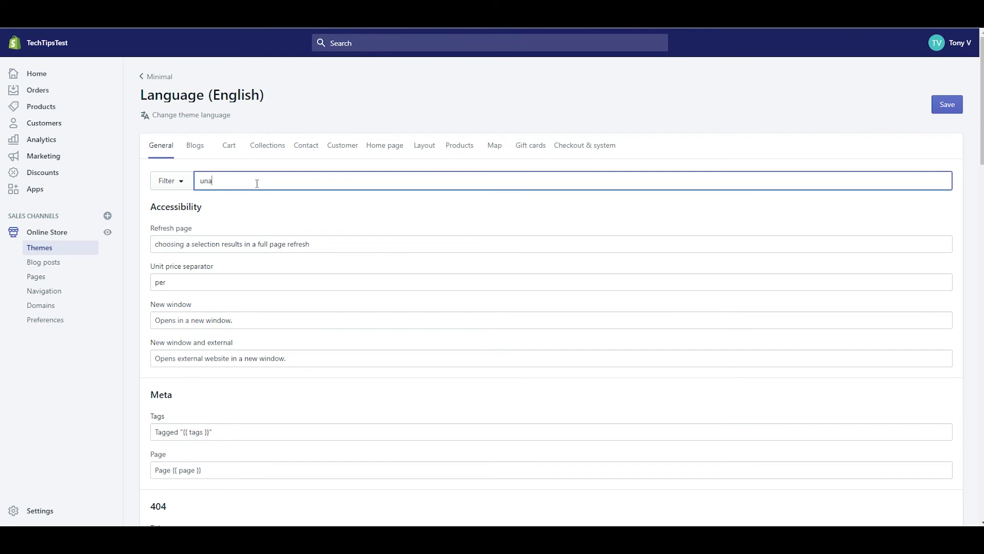
text(vailable)
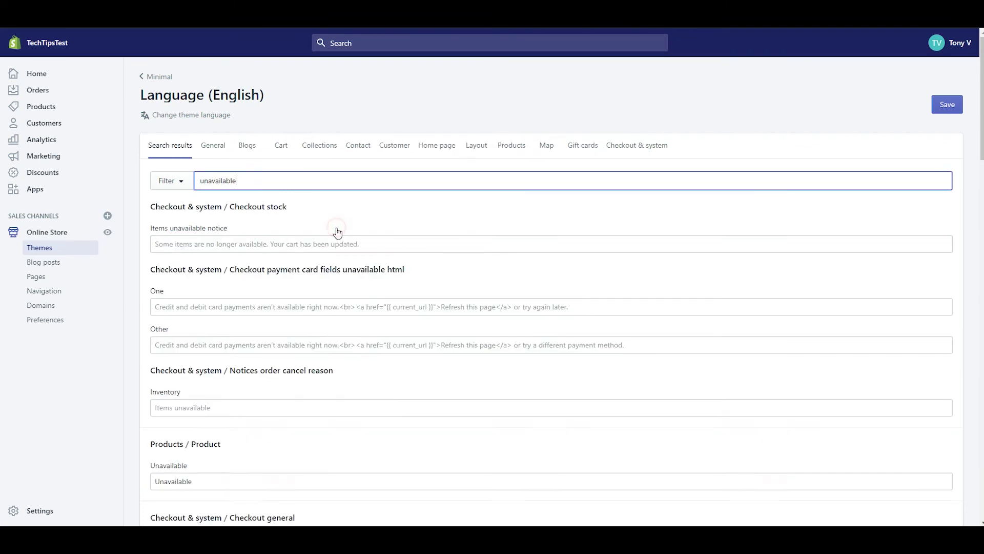
scroll(336, 232, down, 1)
scroll(267, 325, down, 2)
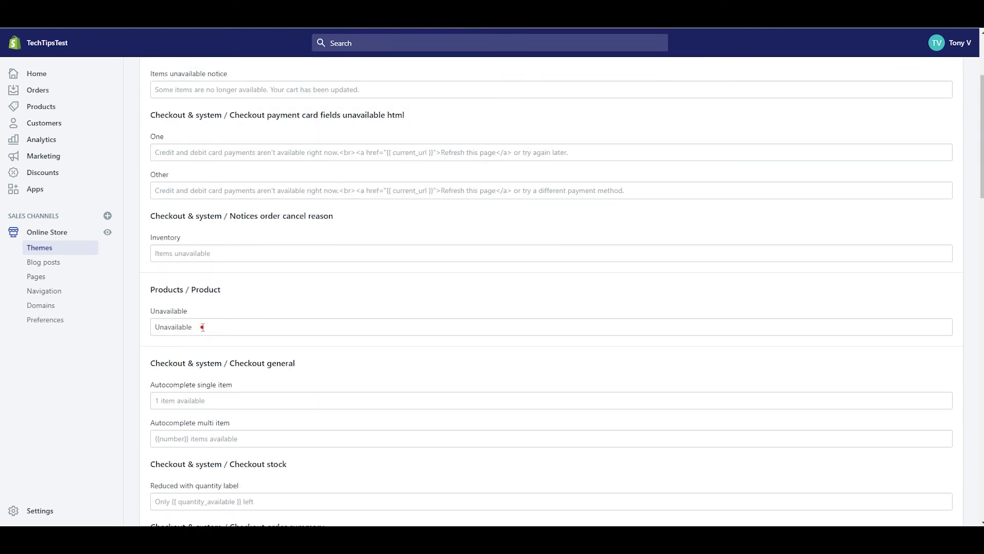
Replace the Products Unavailable text with 'Make a selection' and save.
drag(203, 328, 127, 325)
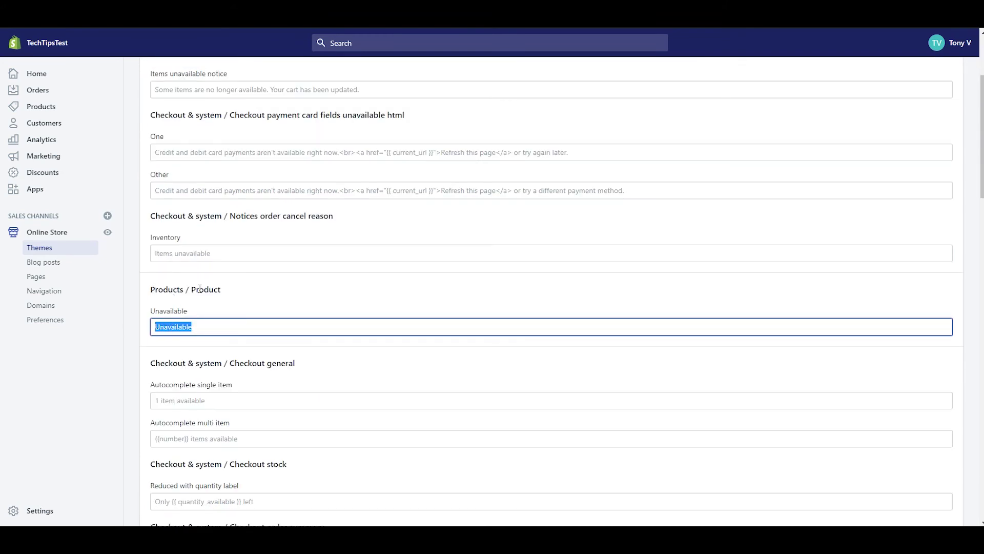
key(BackSpace)
text(Make a selection)
scroll(737, 288, up, 2)
click(948, 108)
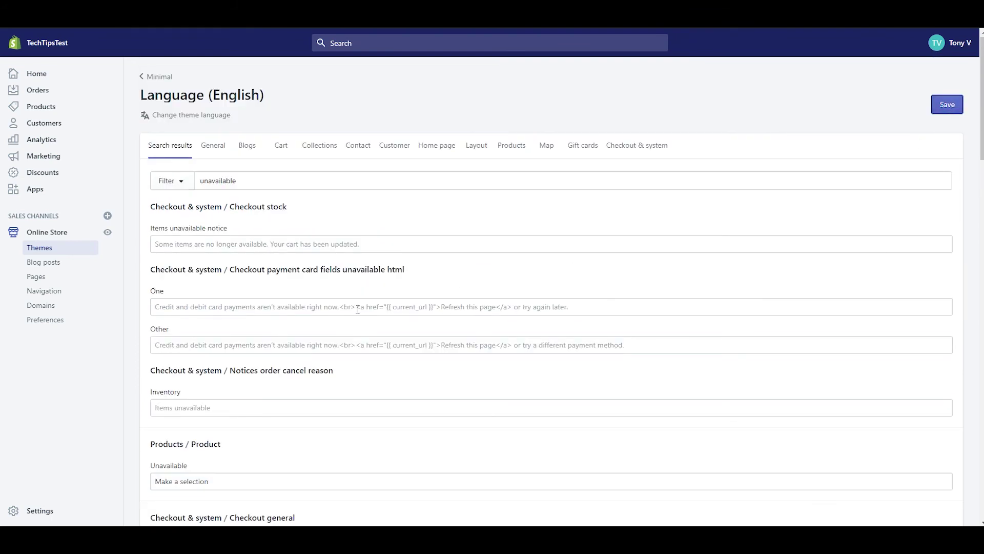
Open the storefront Sport Shoe page from the Catalog and choose size 40 in Gray.
click(107, 232)
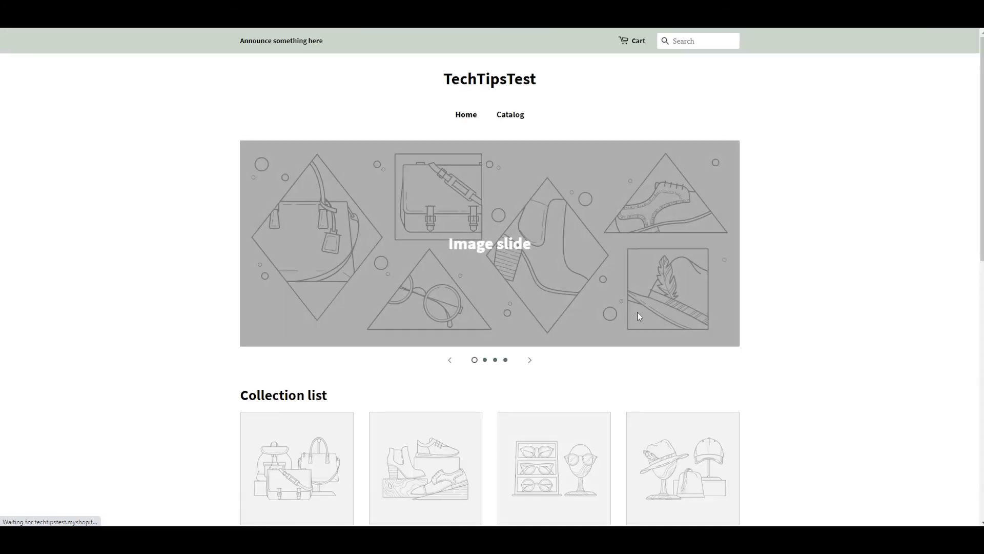
click(510, 121)
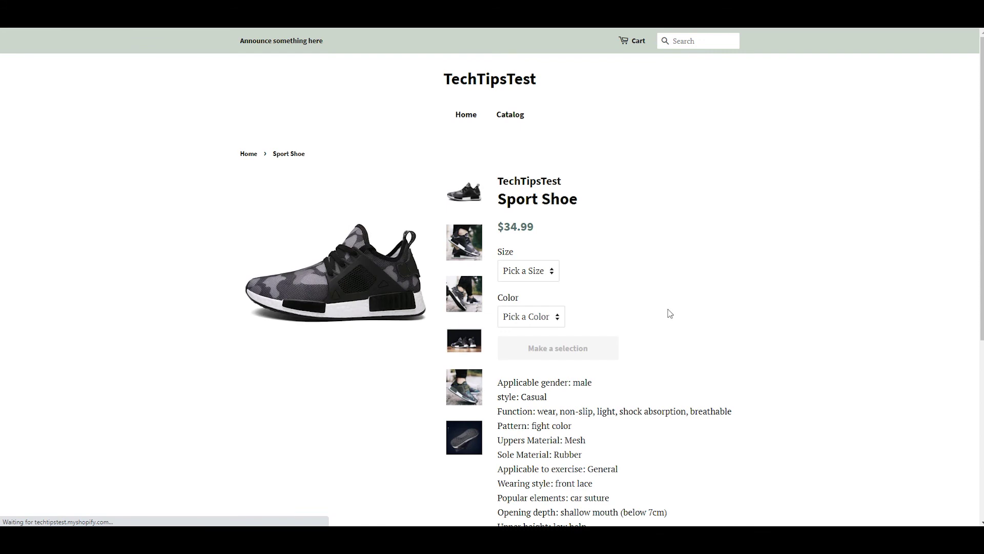
scroll(654, 303, down, 1)
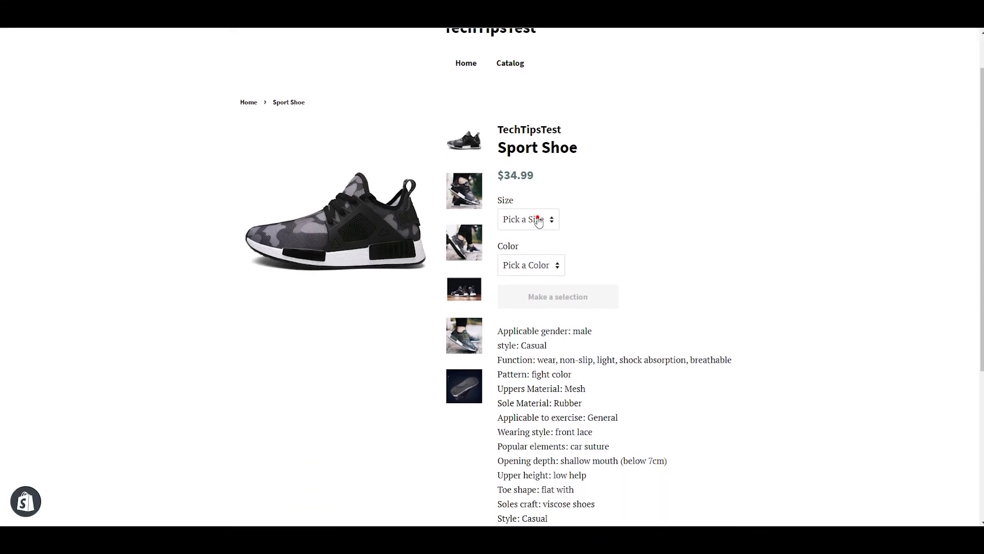
click(538, 219)
click(523, 248)
click(541, 264)
click(525, 293)
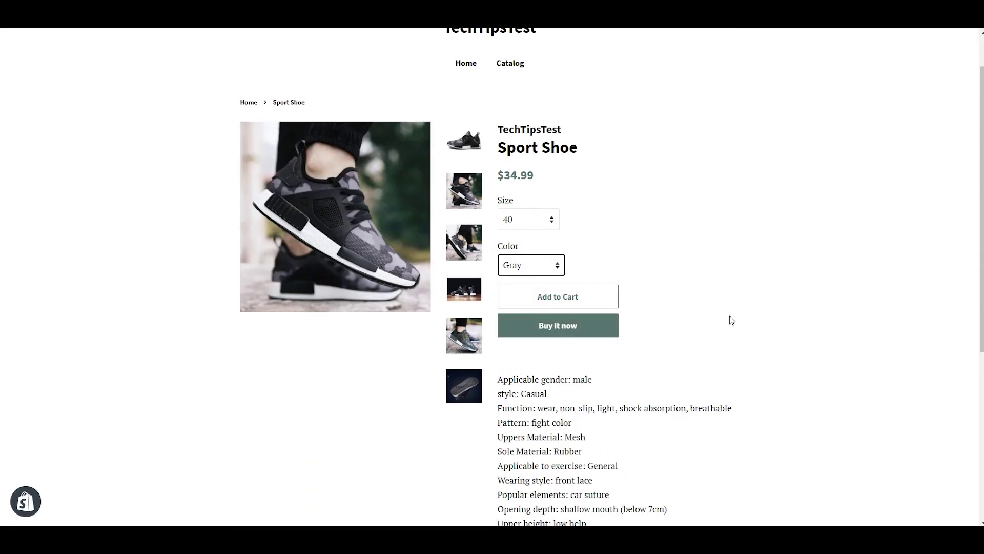